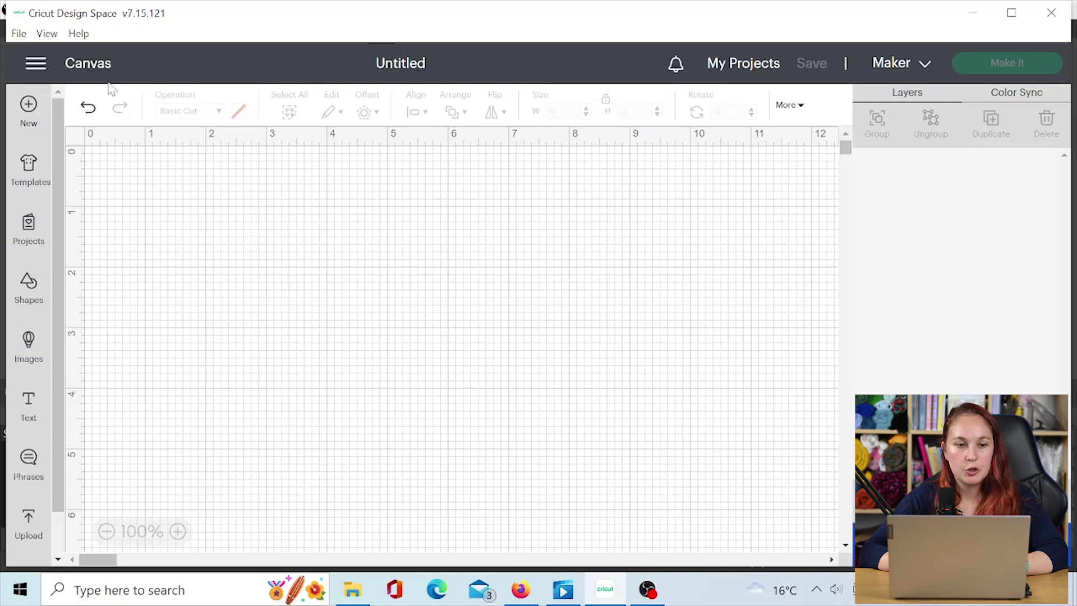
- Add a heart from Shapes and size it to 2.5 in wide by 2.5 in tall
left_click(37, 286)
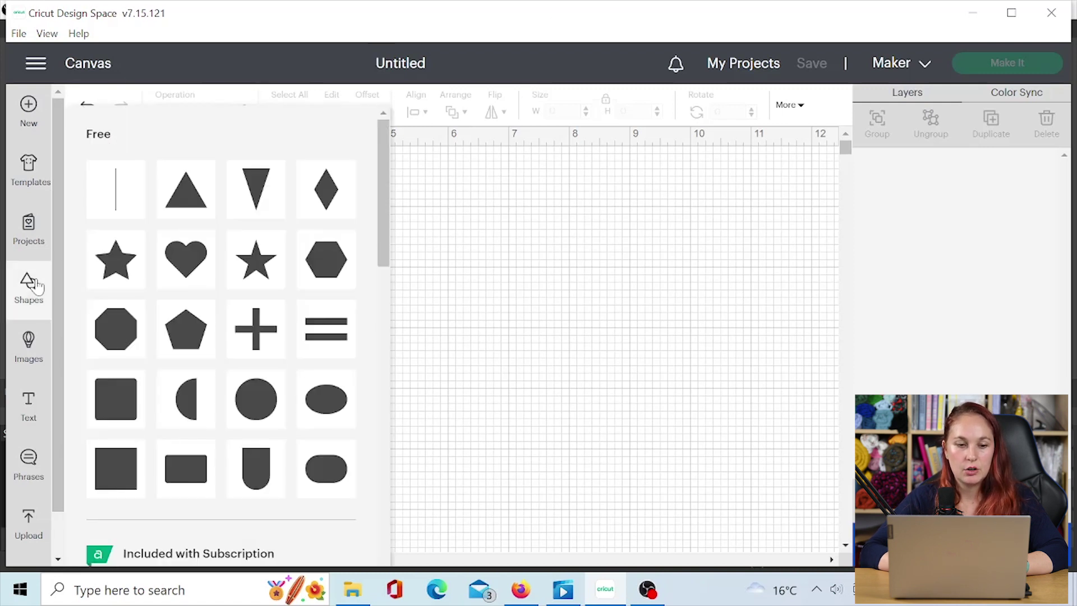
left_click(174, 282)
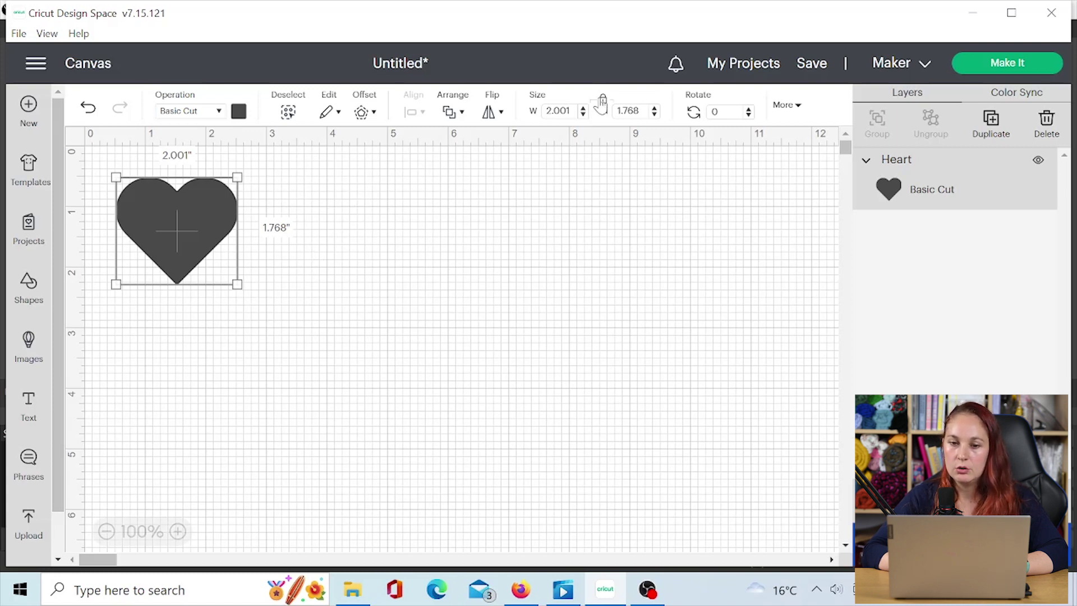
left_click(559, 111)
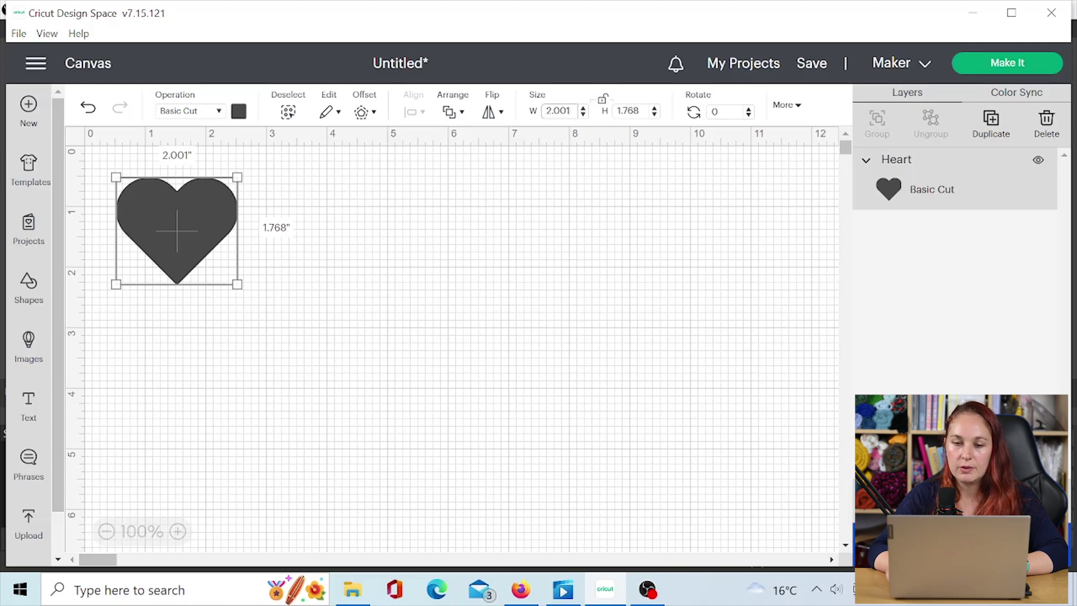
type("2.")
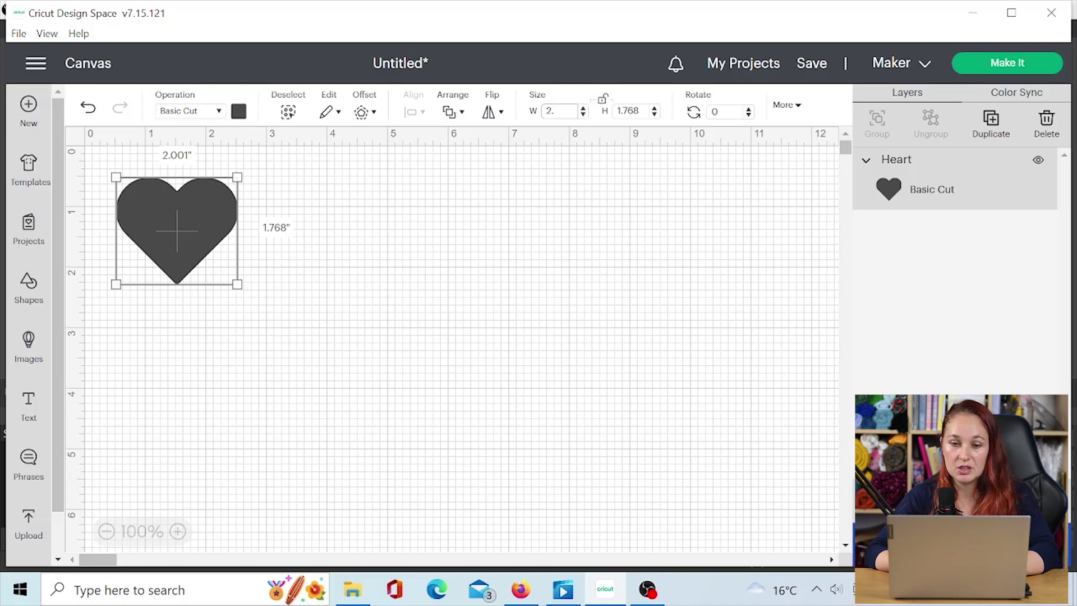
type("5")
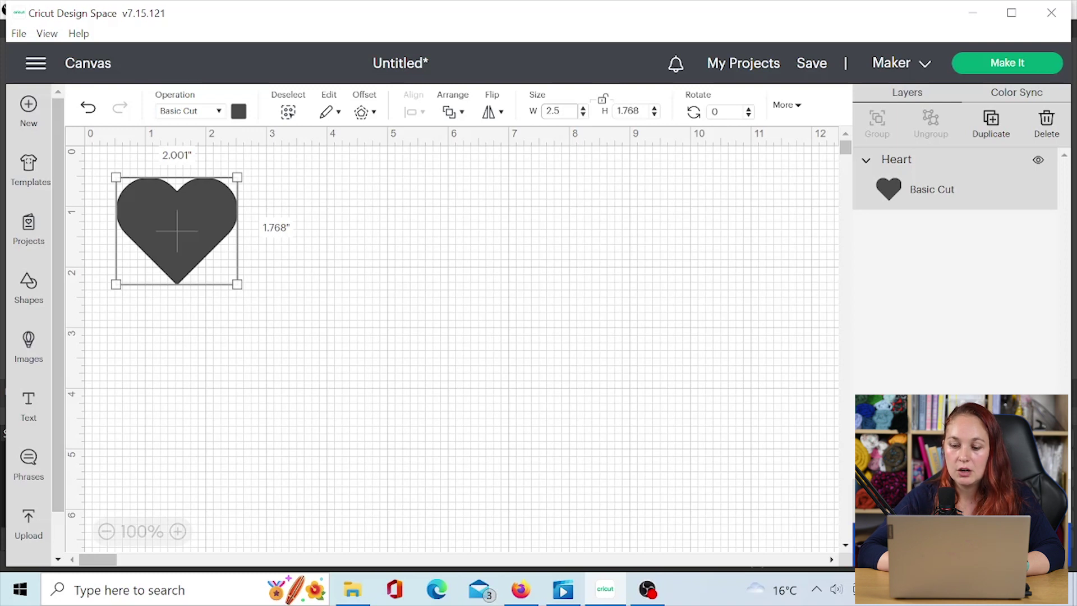
key("Tab")
key("BackSpace")
key("BackSpace")
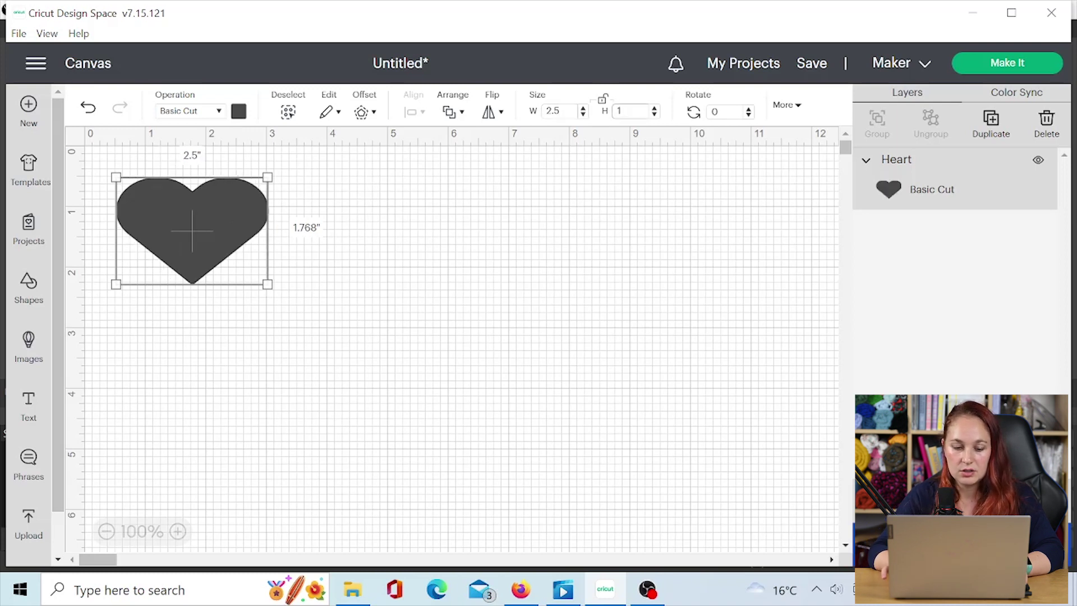
type("2.5")
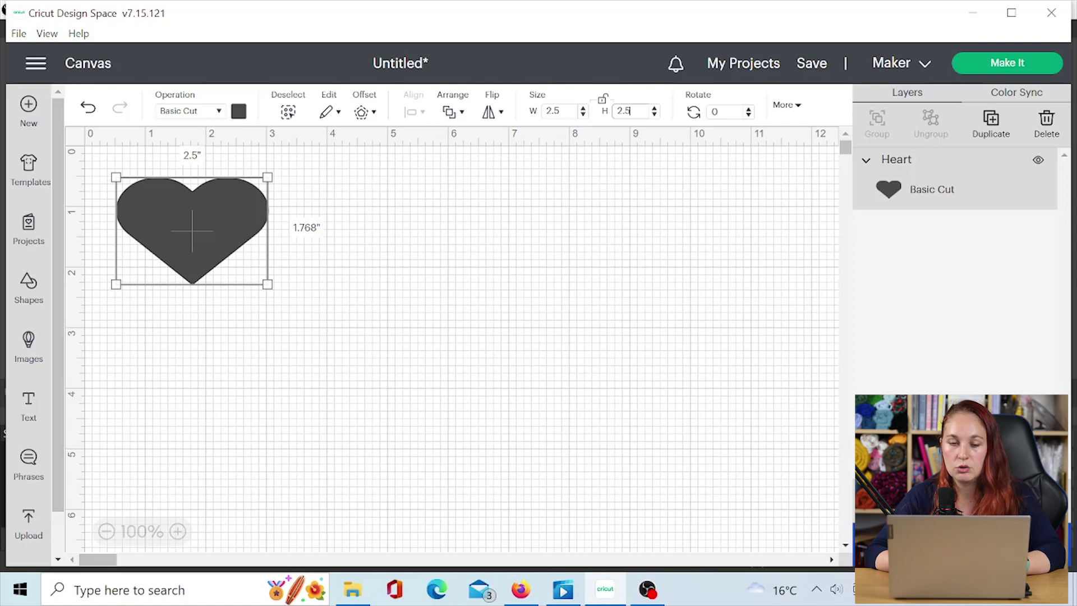
key("Return")
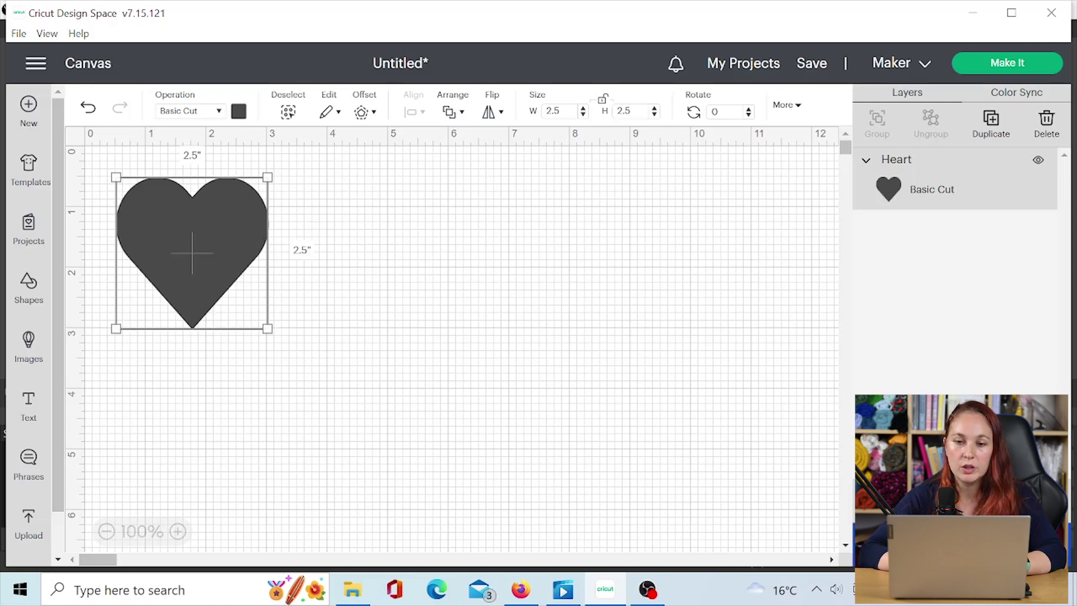
right_click(247, 230)
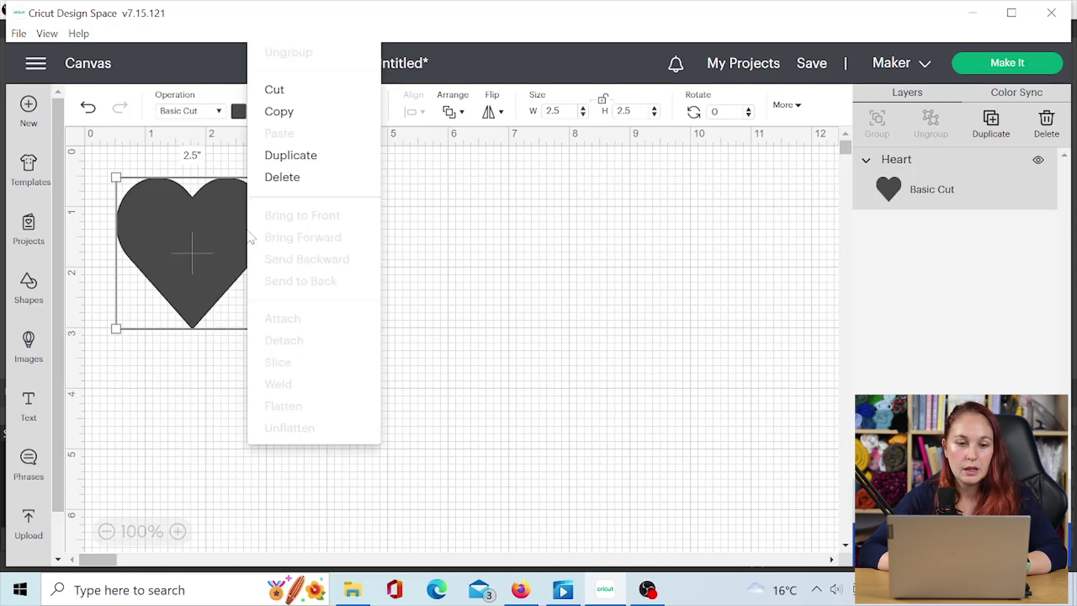
- Duplicate the heart and place the copy, rotated 180°, below the original
left_click(274, 159)
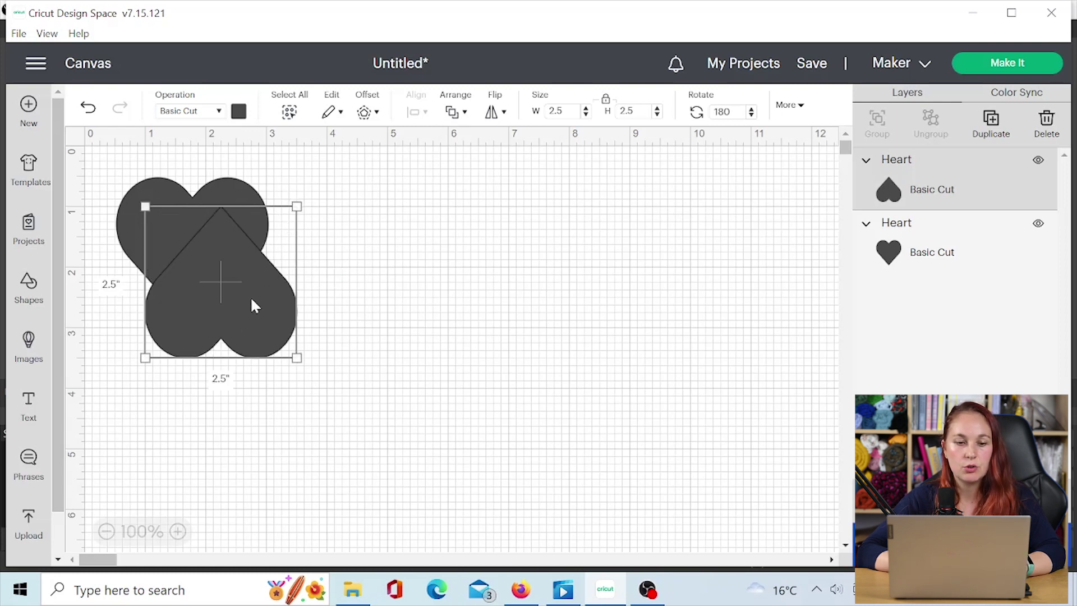
left_click_drag(251, 296, 224, 478)
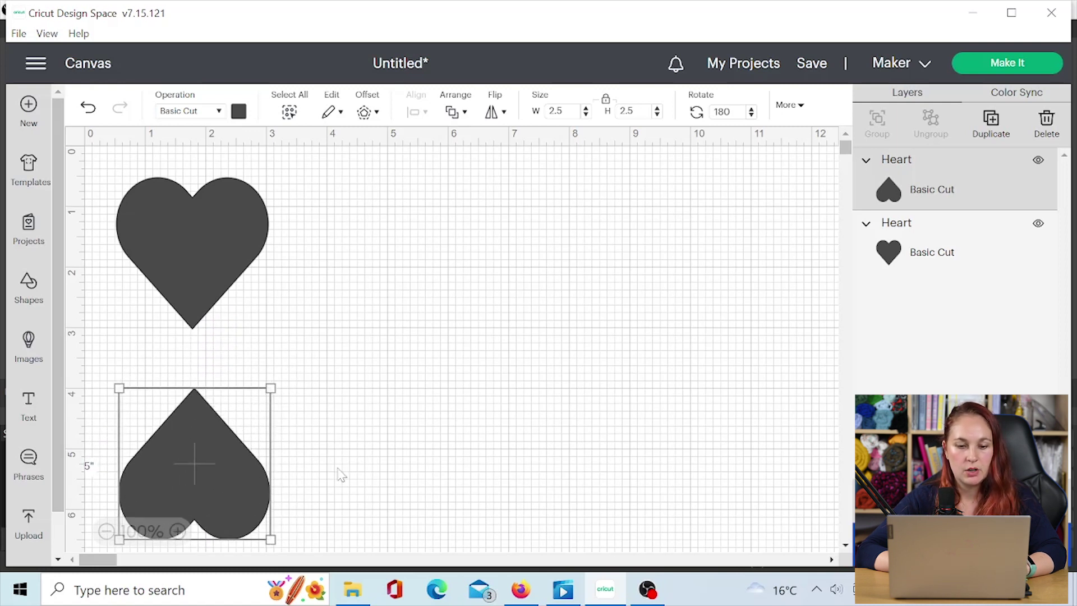
left_click(313, 505)
- Align both hearts on their left edges and weld them into one shape
left_click_drag(292, 510, 121, 243)
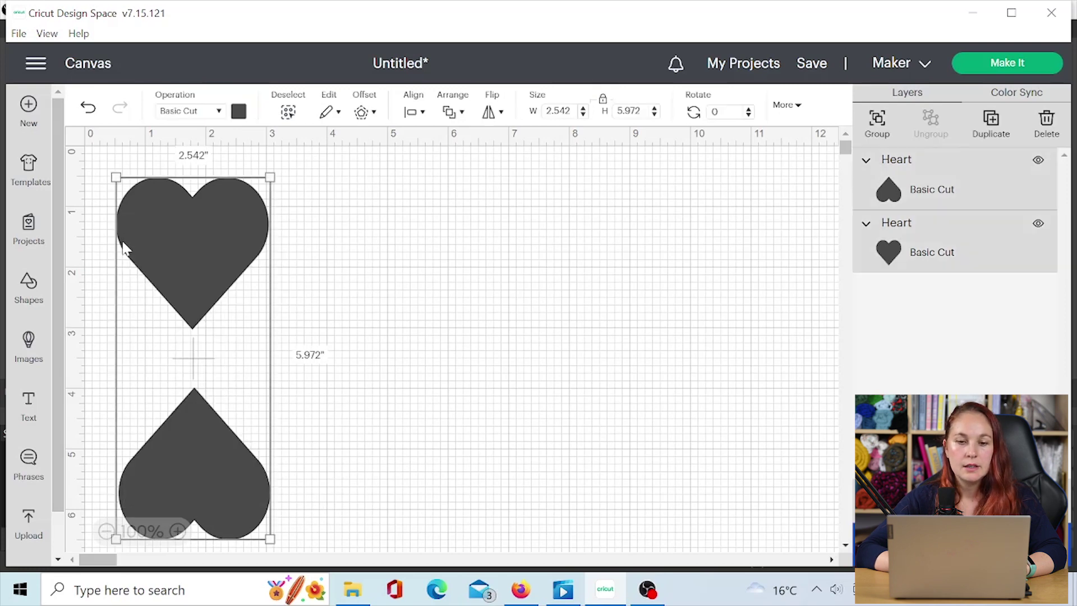
left_click(421, 112)
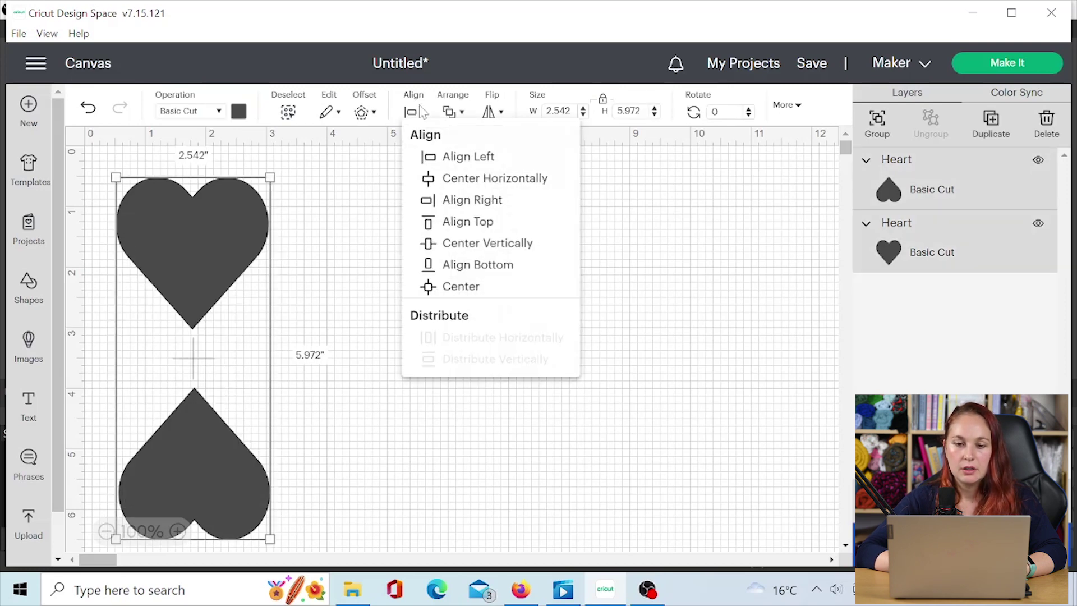
left_click(468, 159)
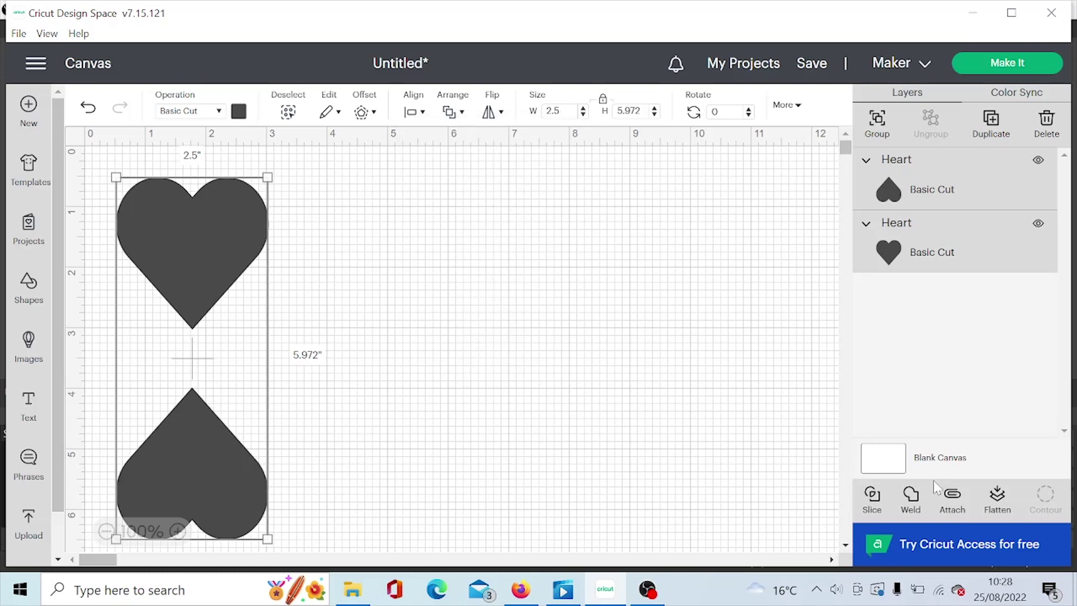
left_click(912, 498)
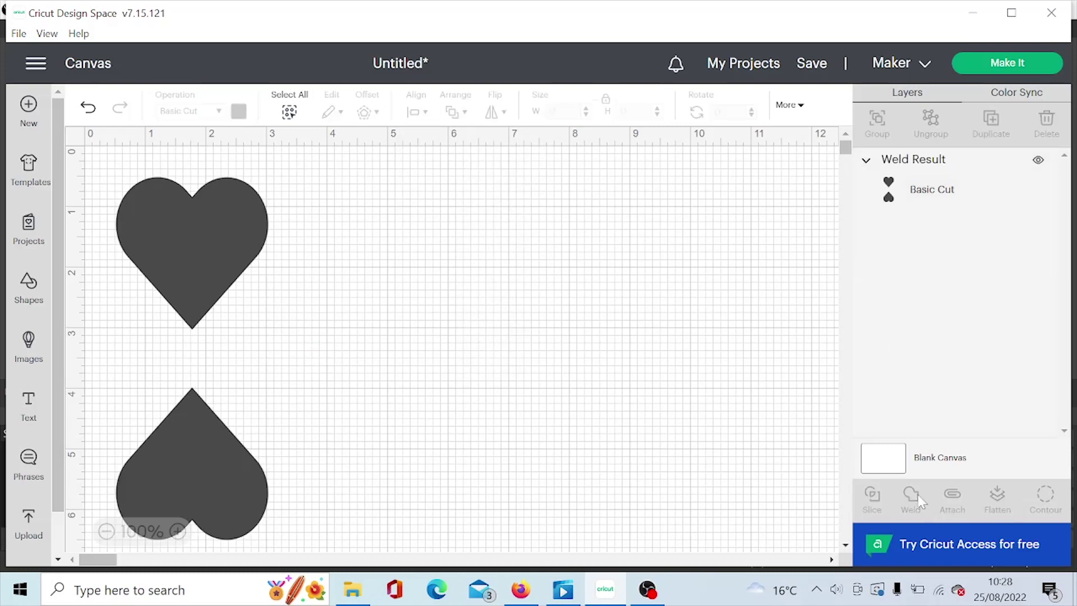
left_click(29, 288)
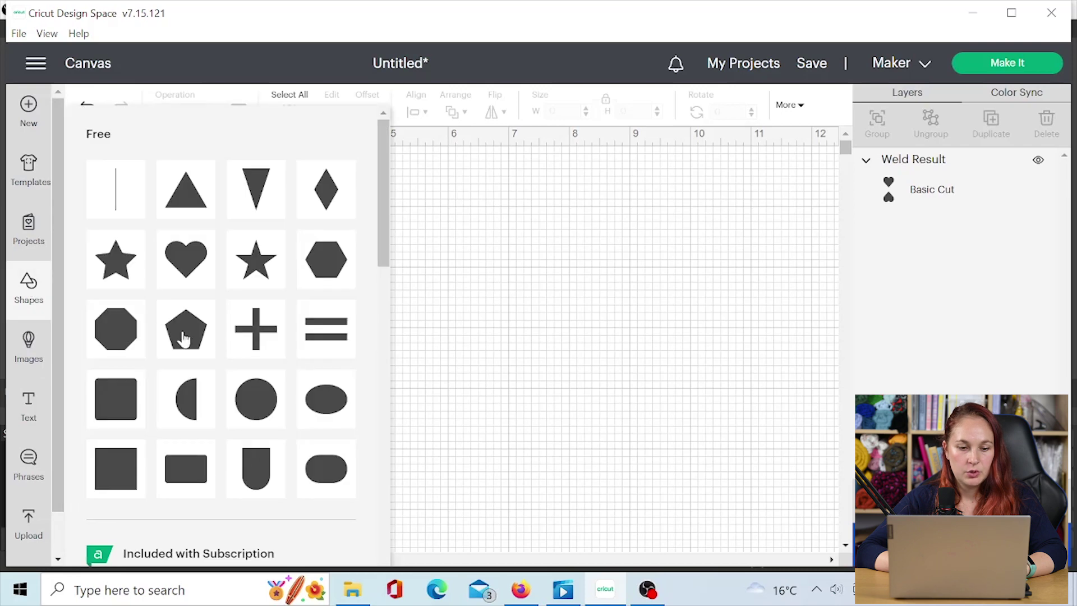
- Add a square, unlock its proportions, and reshape it into a narrow rectangle bridging the hearts
left_click(186, 470)
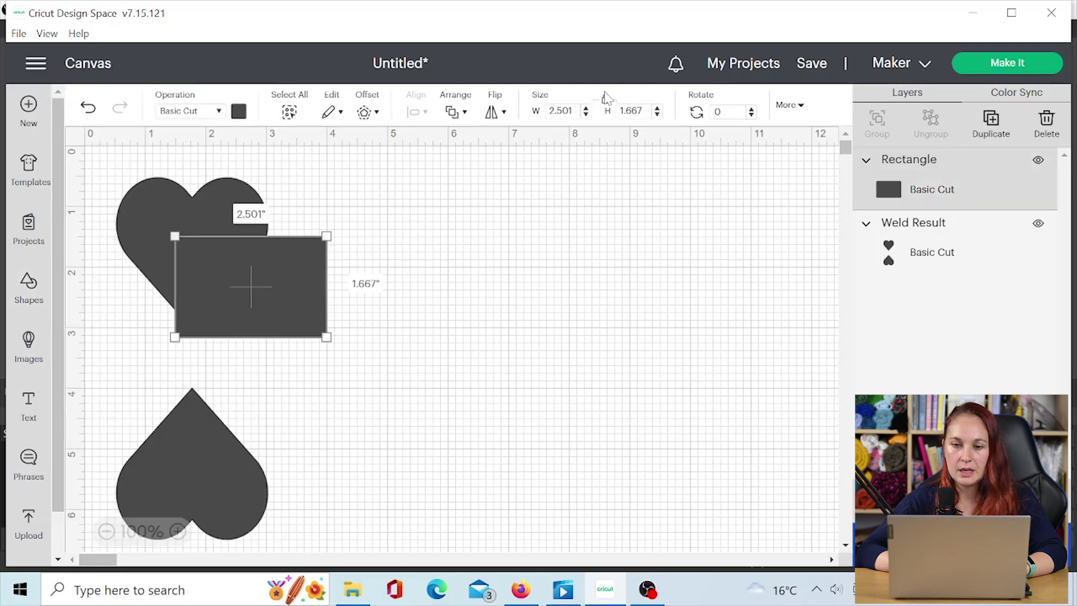
left_click(607, 104)
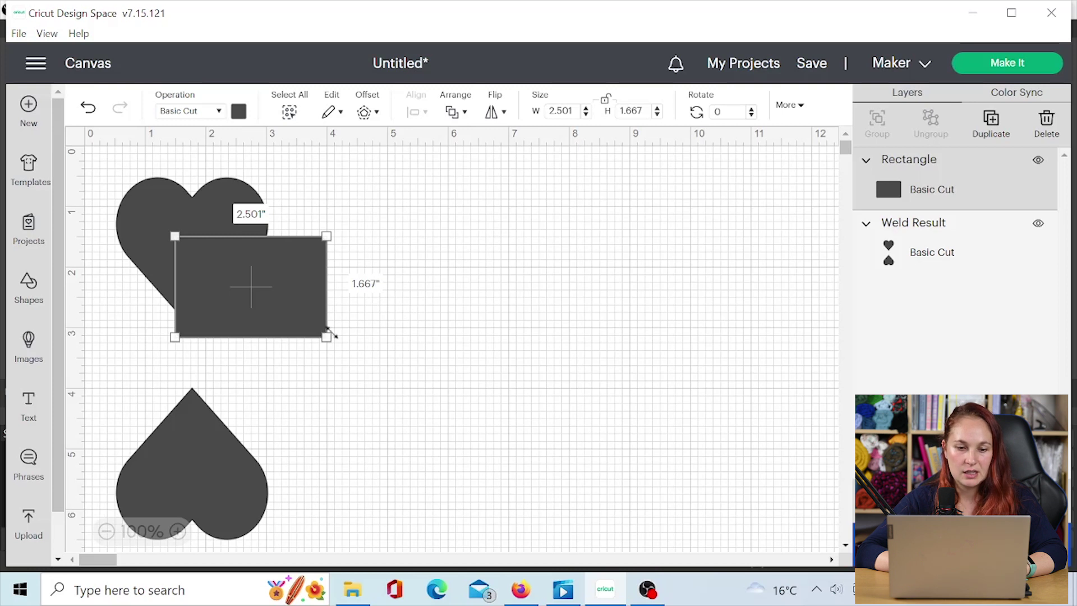
left_click_drag(329, 335, 265, 450)
left_click_drag(250, 399, 221, 413)
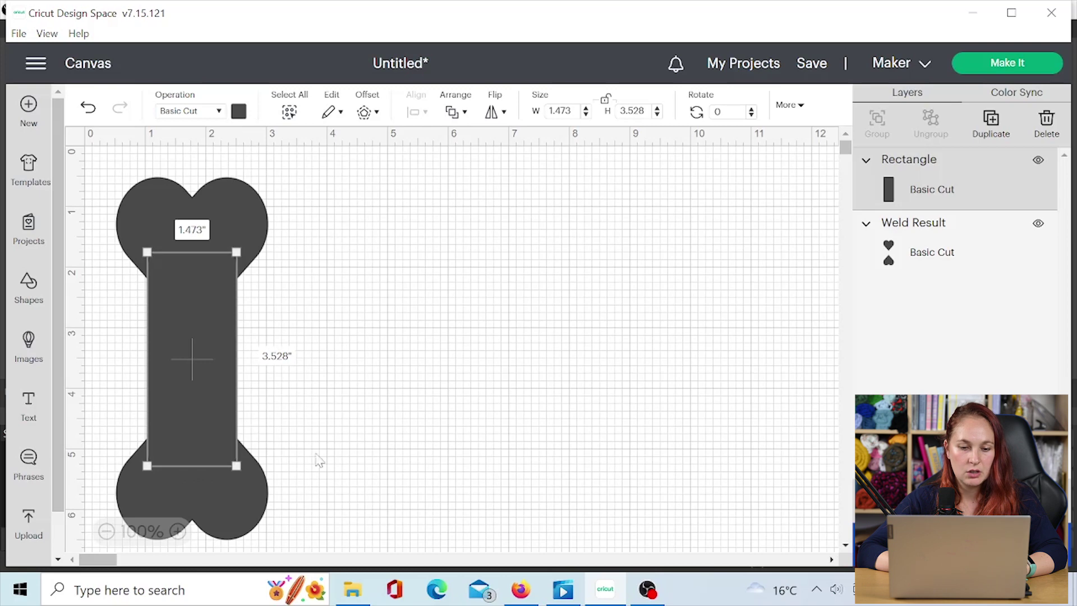
- Centre the rectangle on the hearts and weld everything into one tag shape
left_click_drag(301, 497, 119, 211)
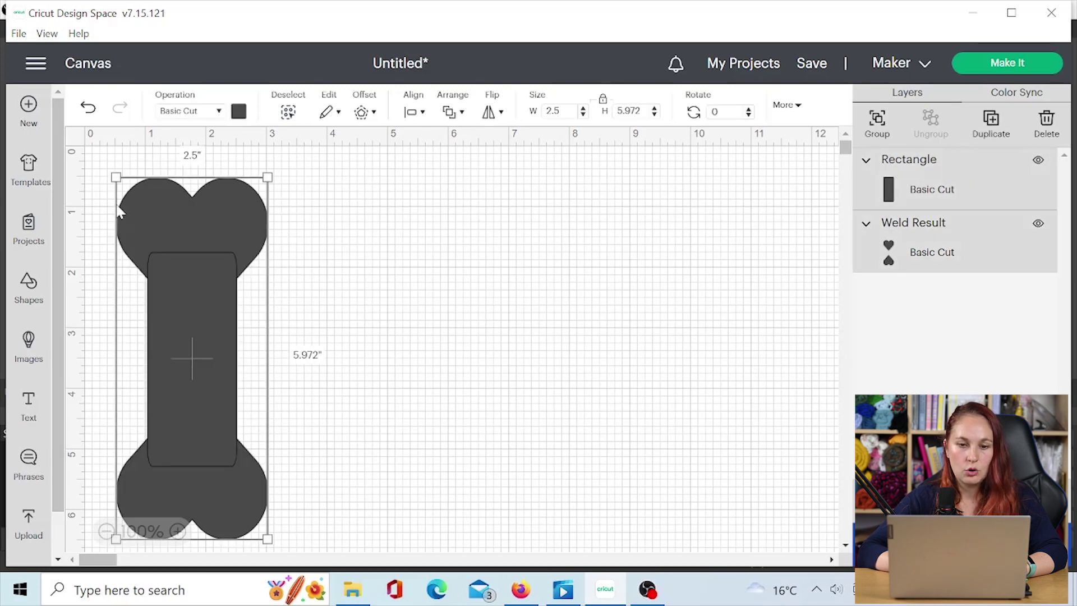
left_click(423, 112)
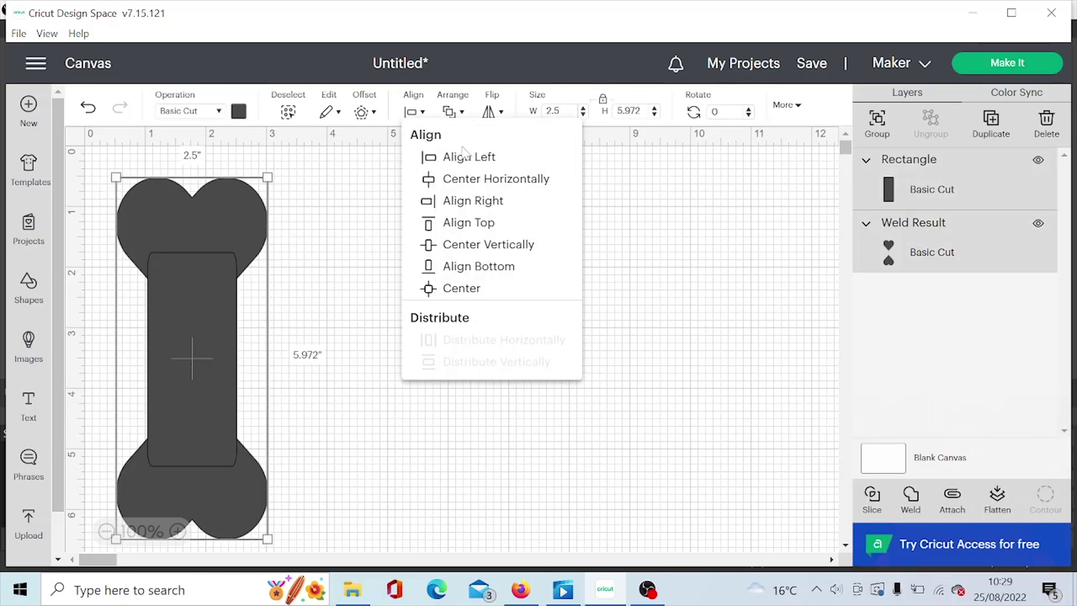
left_click(458, 289)
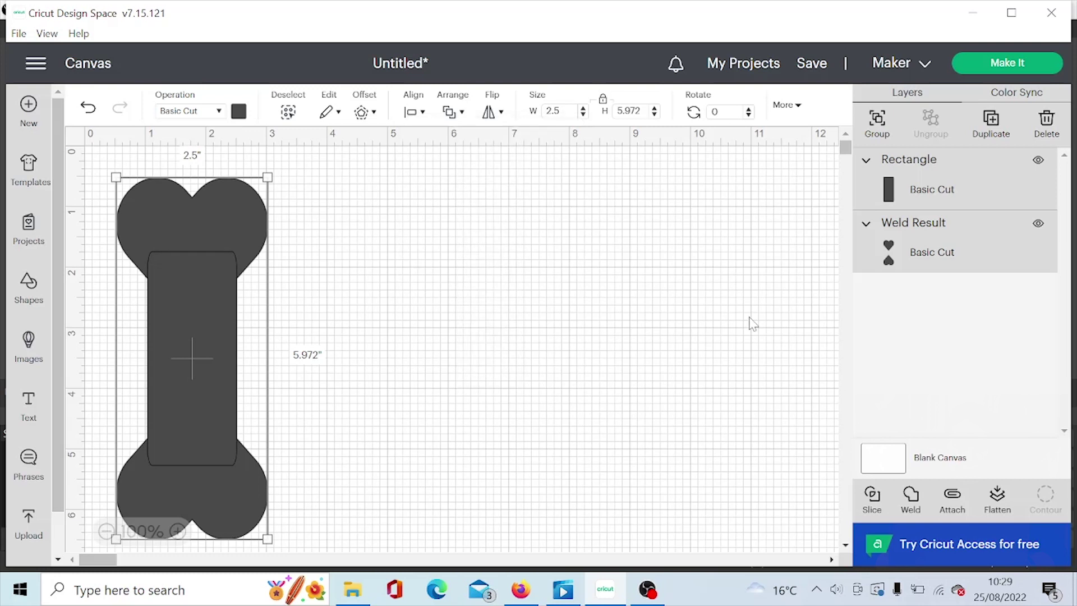
left_click(914, 502)
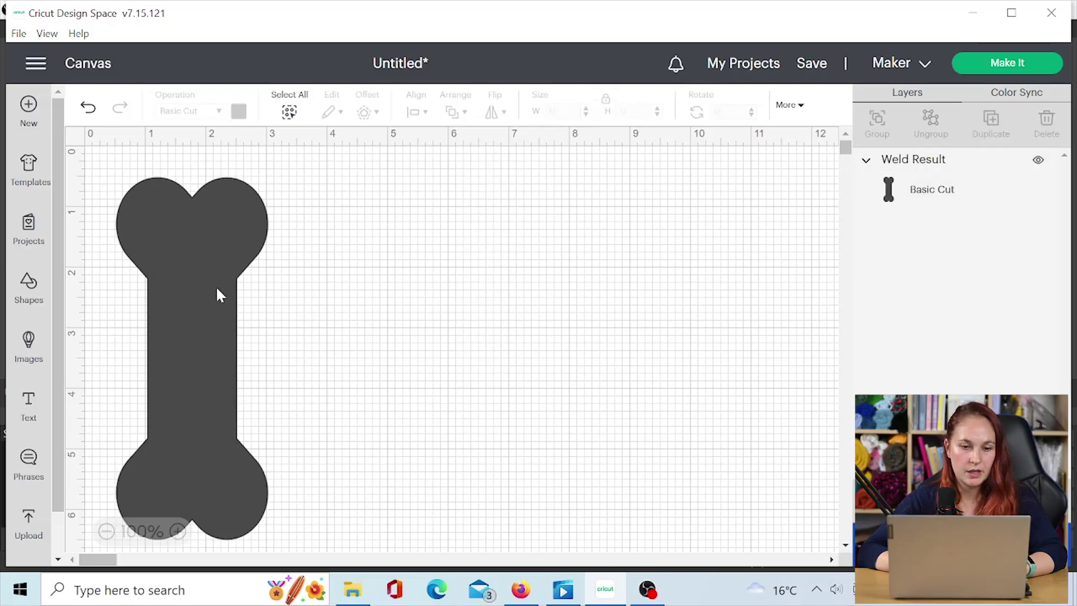
- Move the welded tag down and right and recolour it pink
left_click_drag(212, 297, 293, 336)
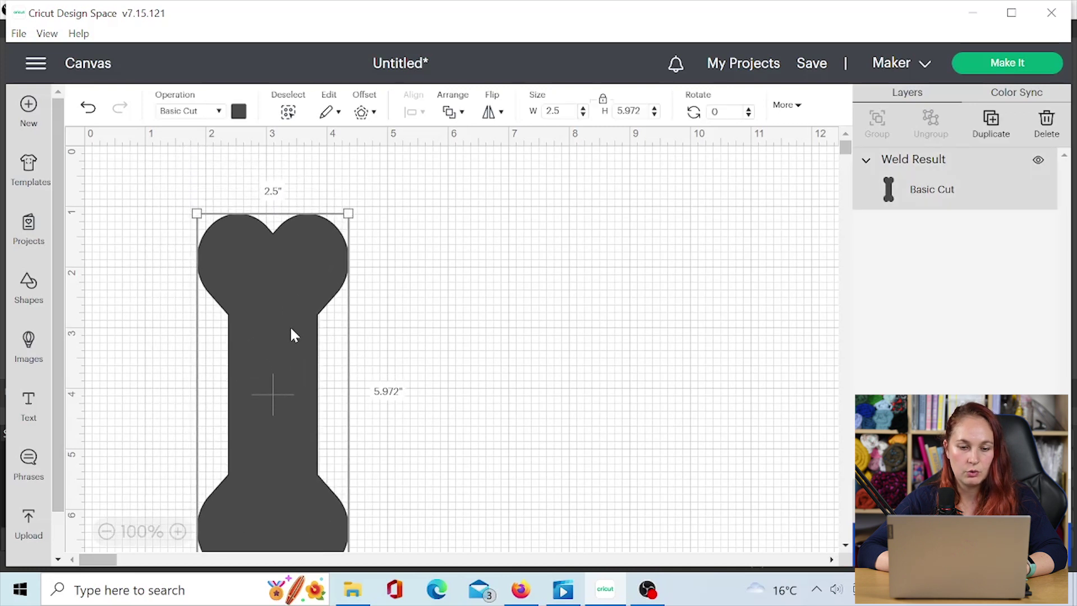
left_click(239, 112)
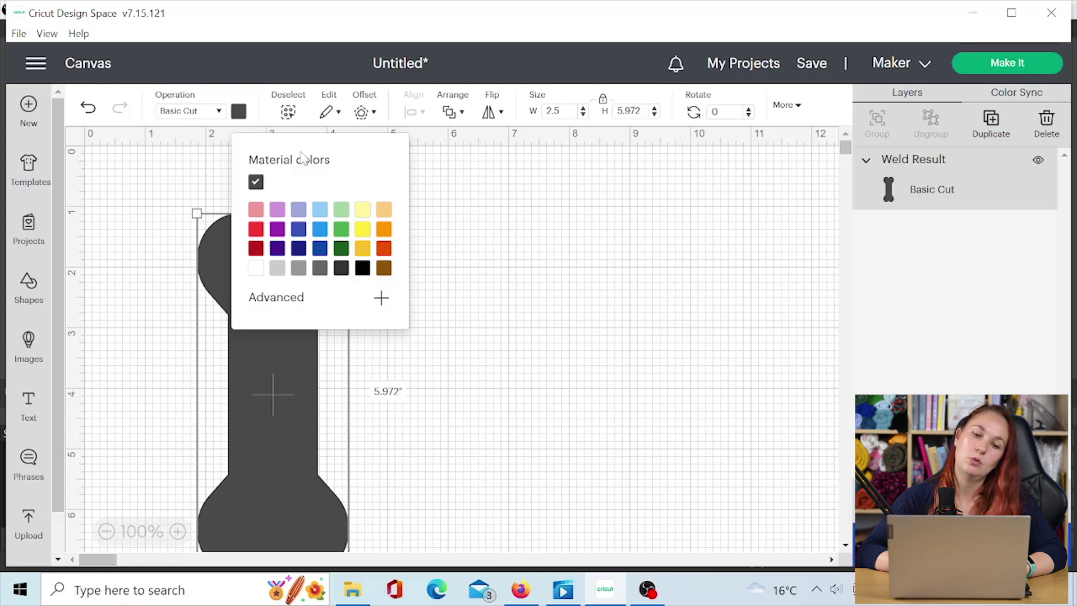
left_click(257, 211)
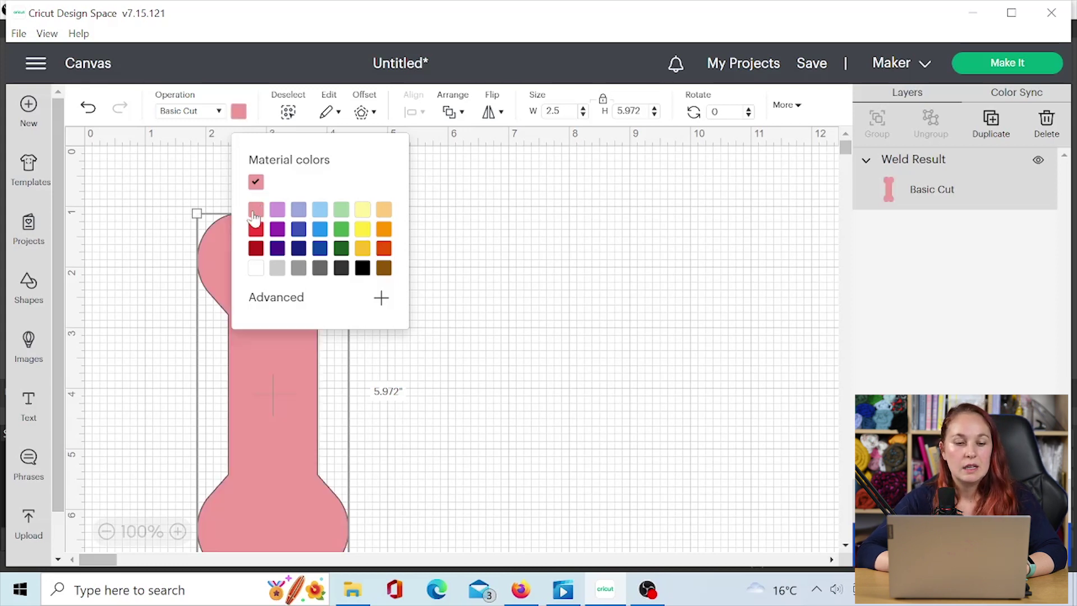
left_click(159, 279)
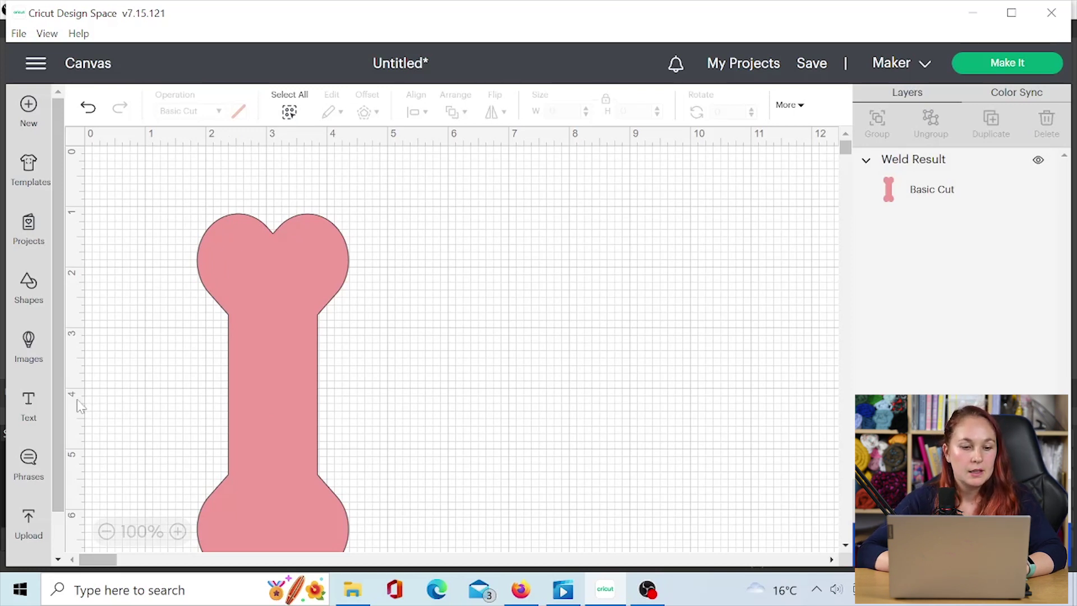
- Add a text box and move it onto the top heart of the tag
left_click(31, 408)
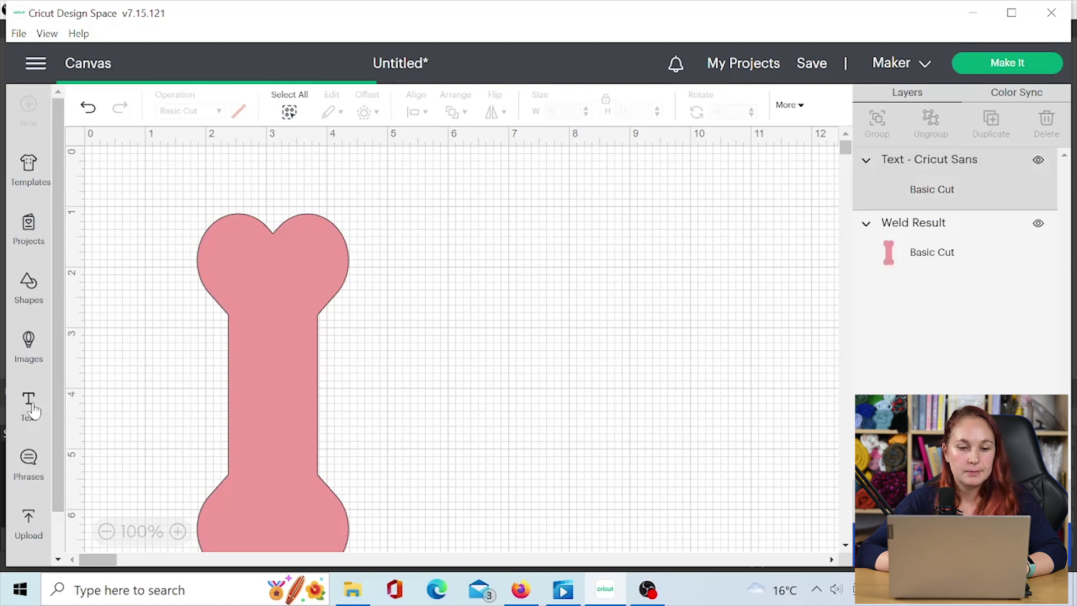
left_click(350, 531)
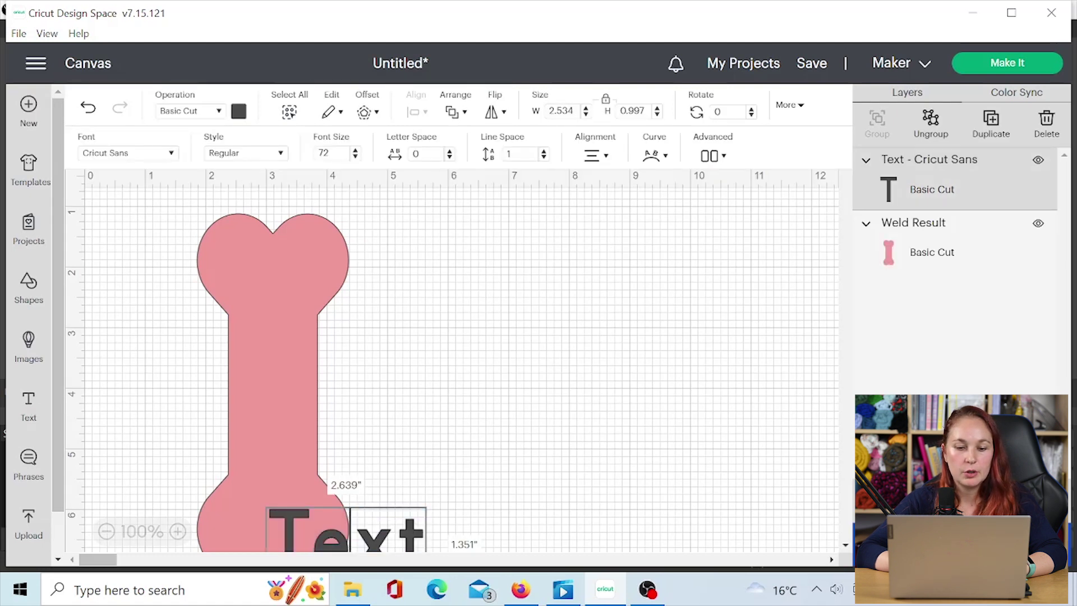
key("shift+Right")
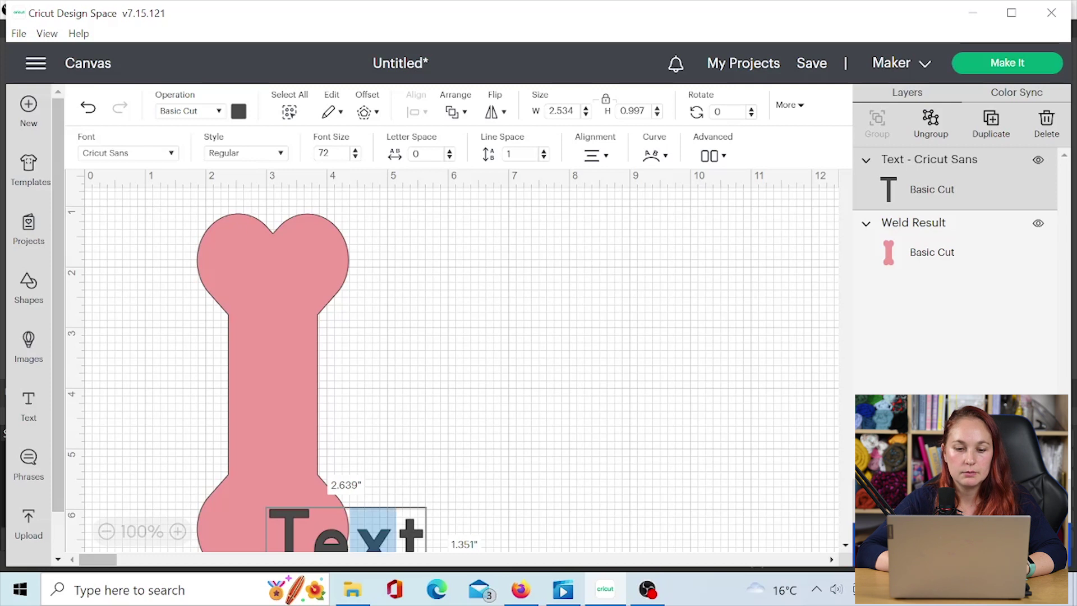
left_click(593, 478)
left_click_drag(399, 527, 382, 295)
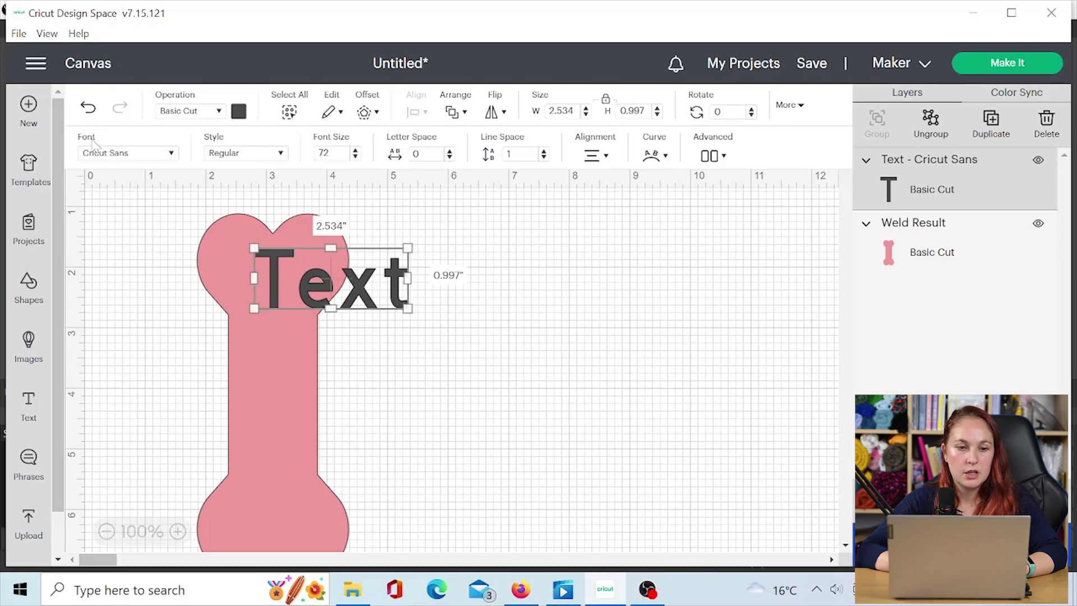
- Set the font to the free writing font BFC Grow Over and start typing 'THANK YOU FOR'
left_click(172, 154)
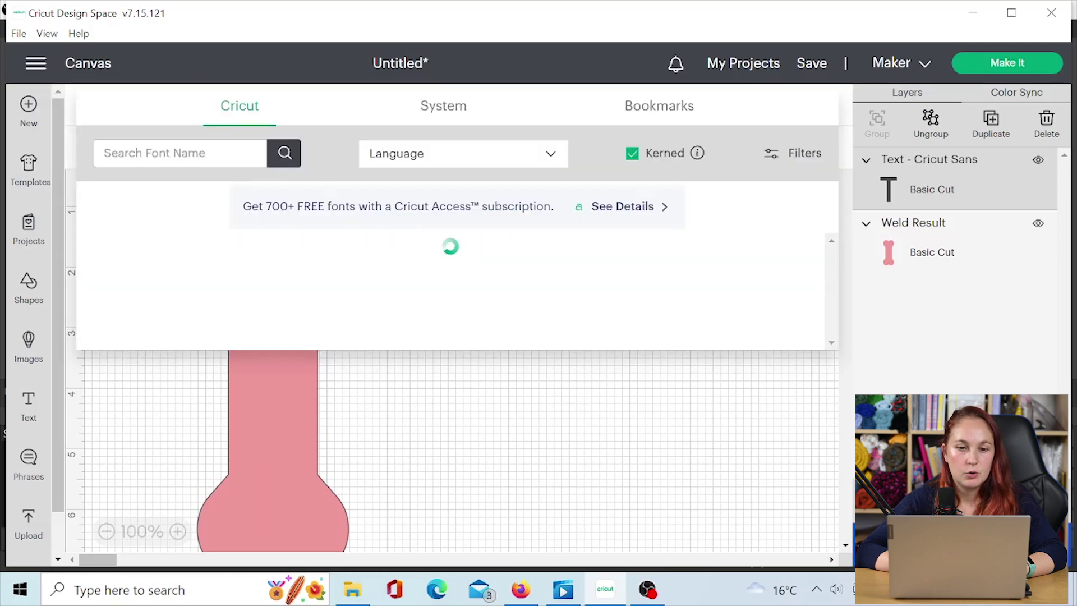
left_click(634, 157)
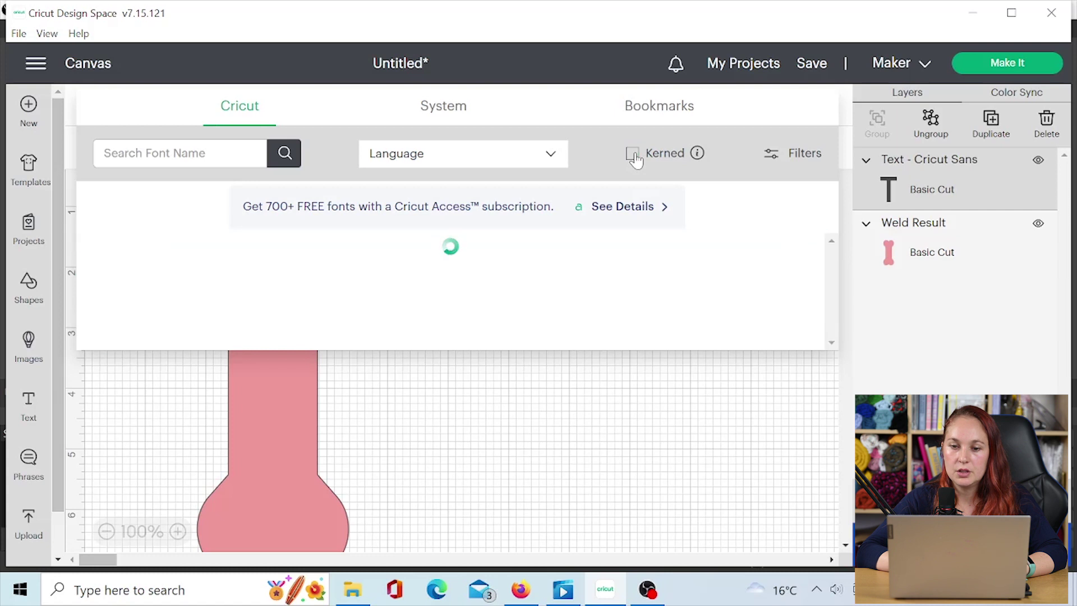
left_click(772, 157)
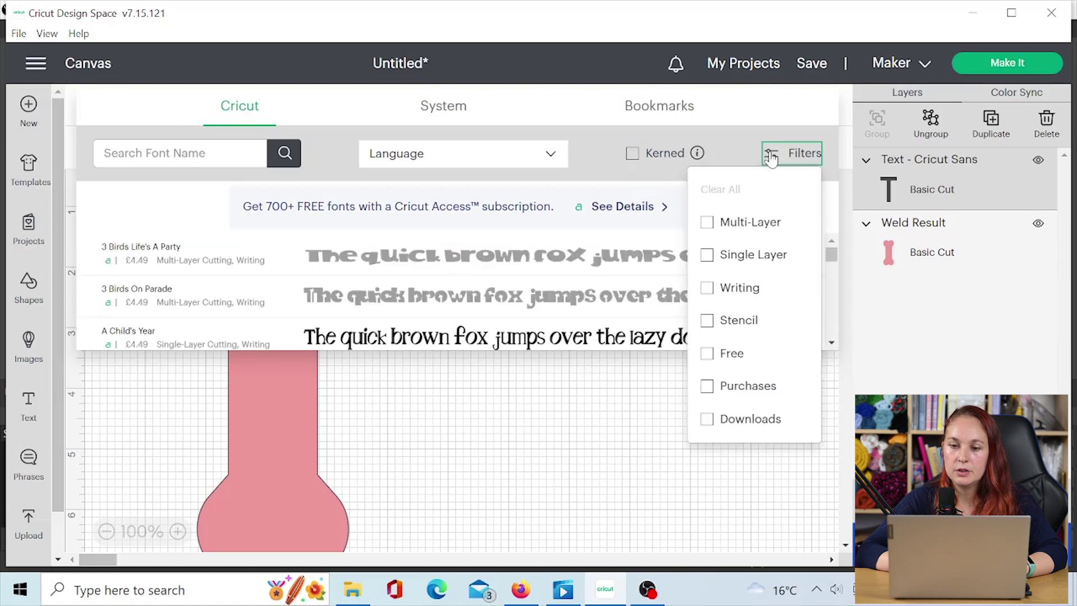
left_click(708, 289)
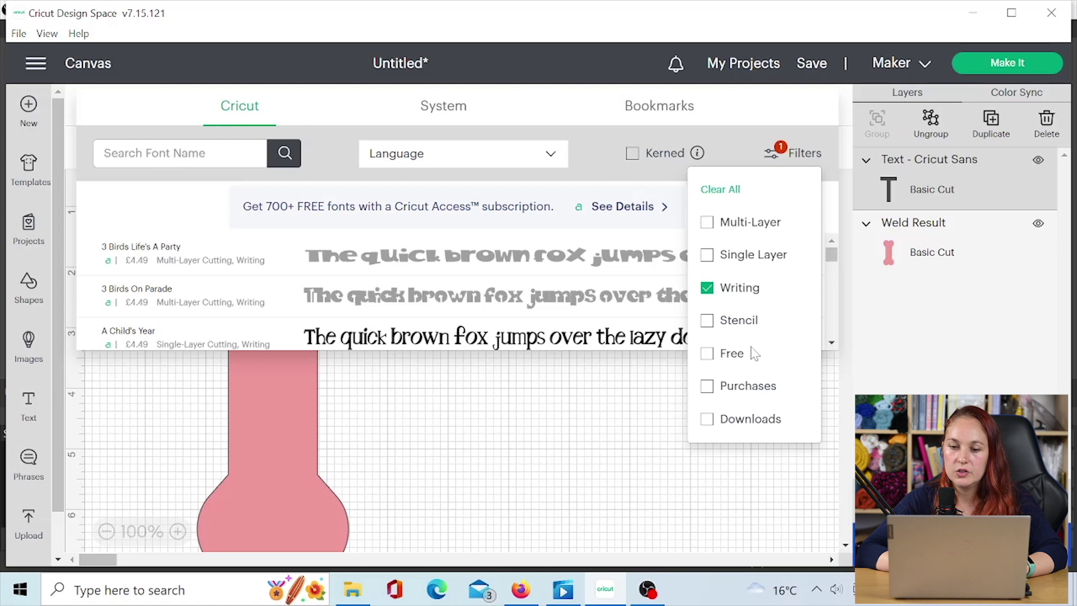
left_click(708, 354)
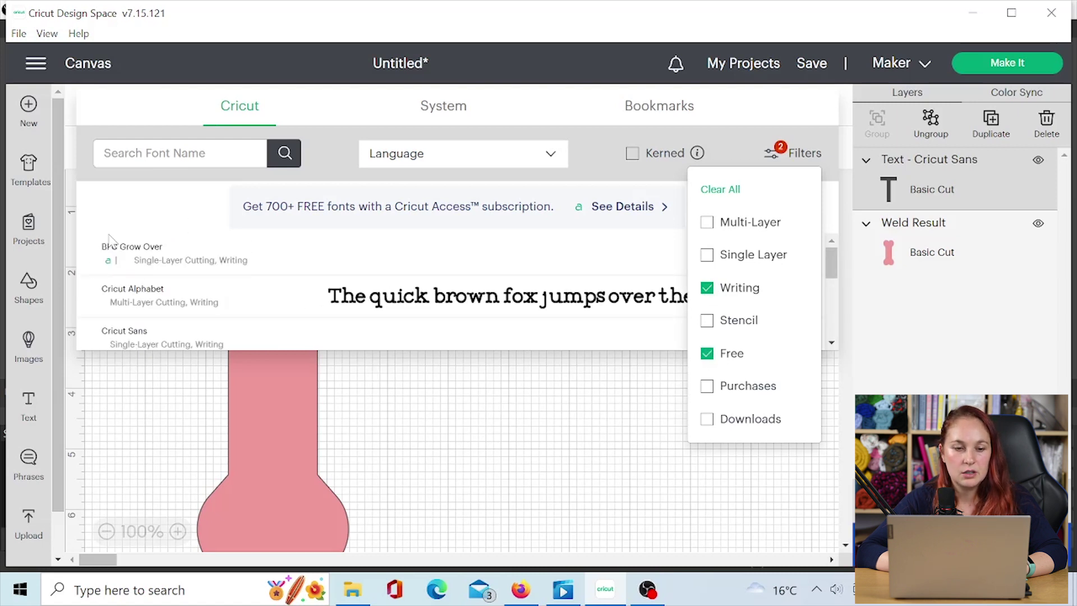
left_click(159, 262)
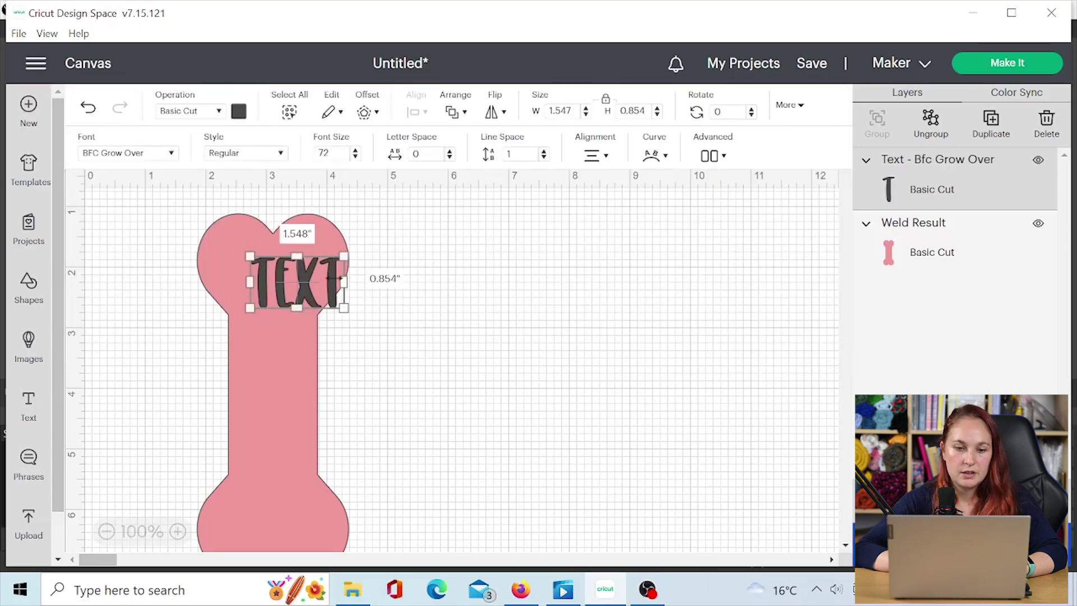
double_click(296, 281)
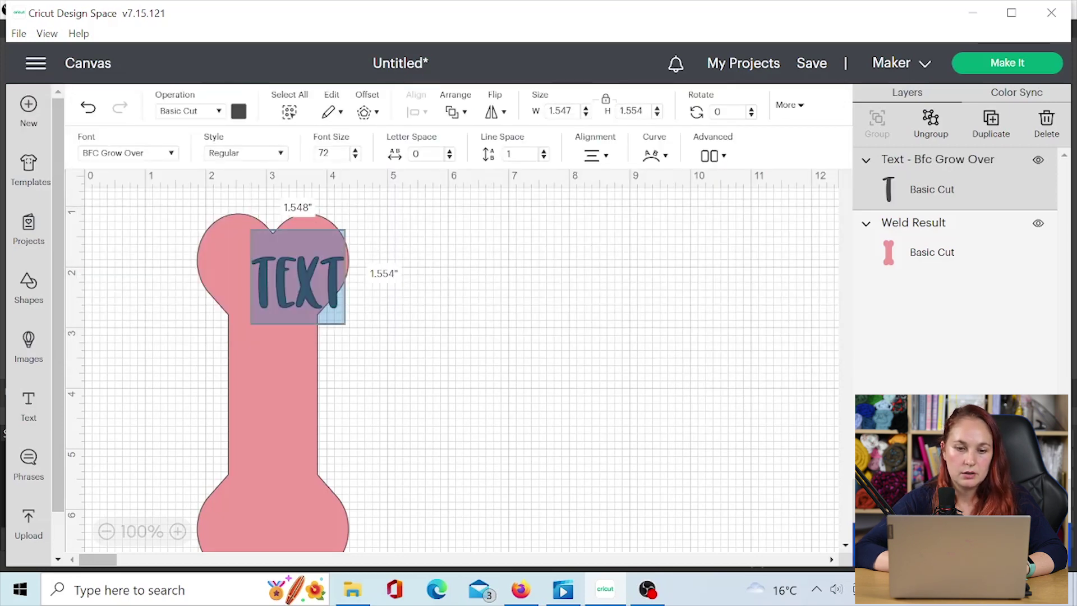
type("T")
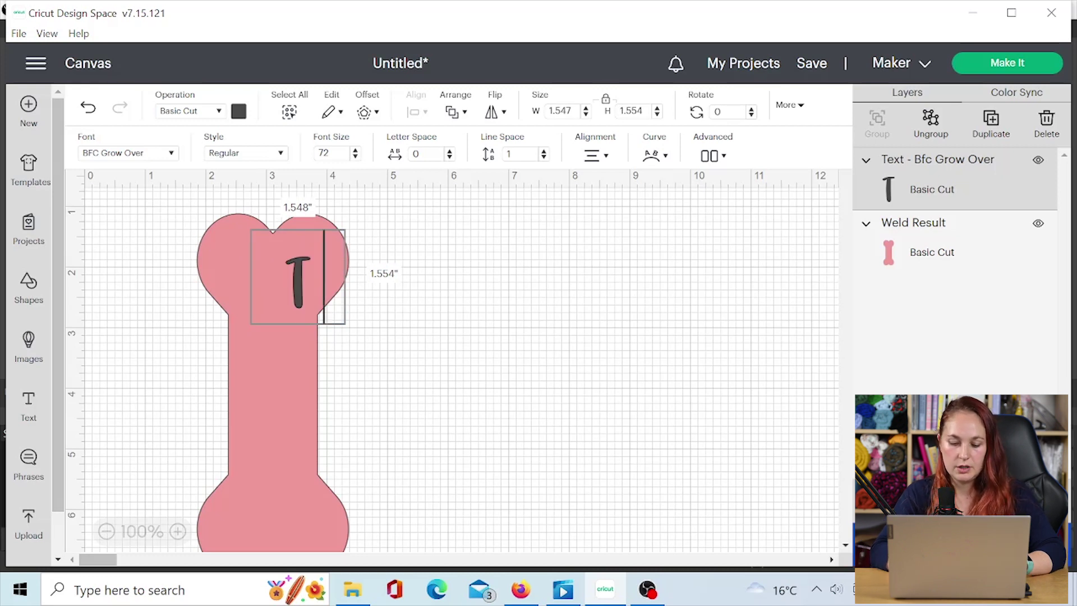
type("HANK YOU")
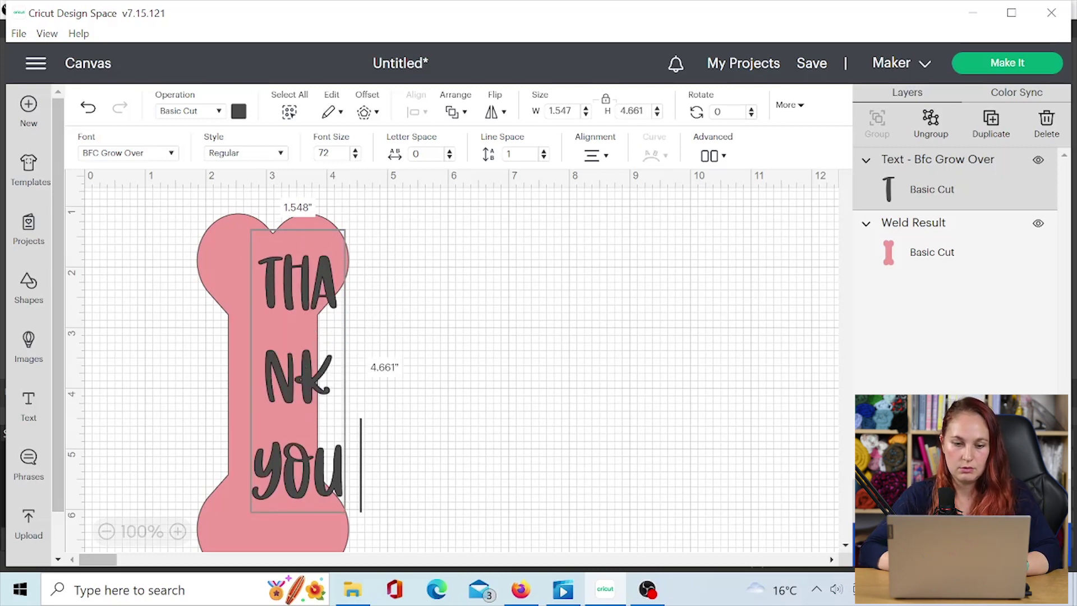
type(" FOR")
- Continue the note on new lines: 'PLAYING', 'FOR PLAYING A PART IN WHO', 'I HAVE BECOME'
key("Return")
type("PLA")
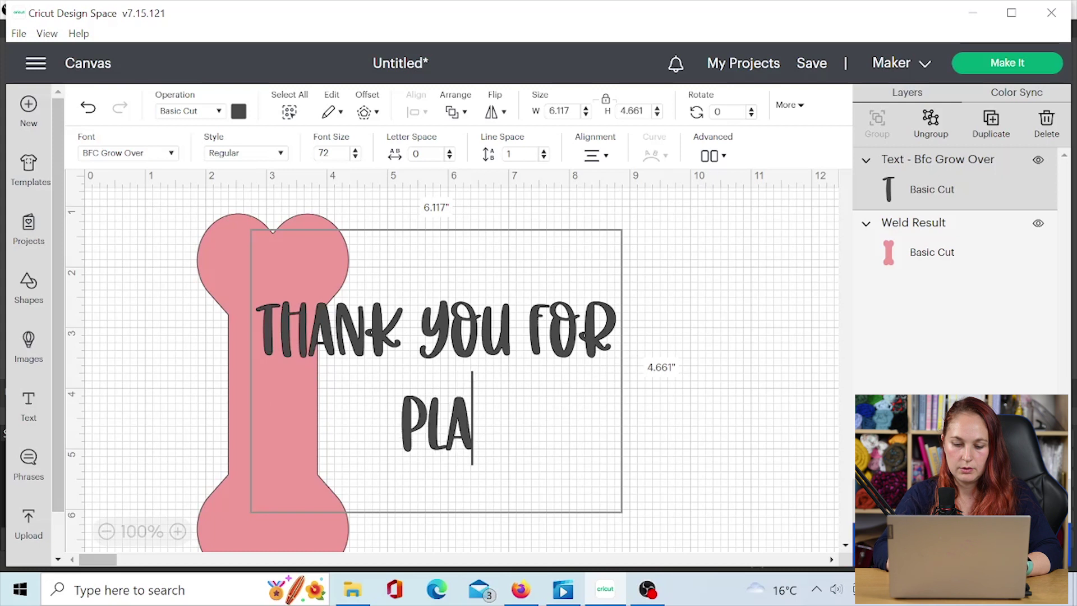
type("YING")
key("Return")
type("FOR PLAYING A PART ")
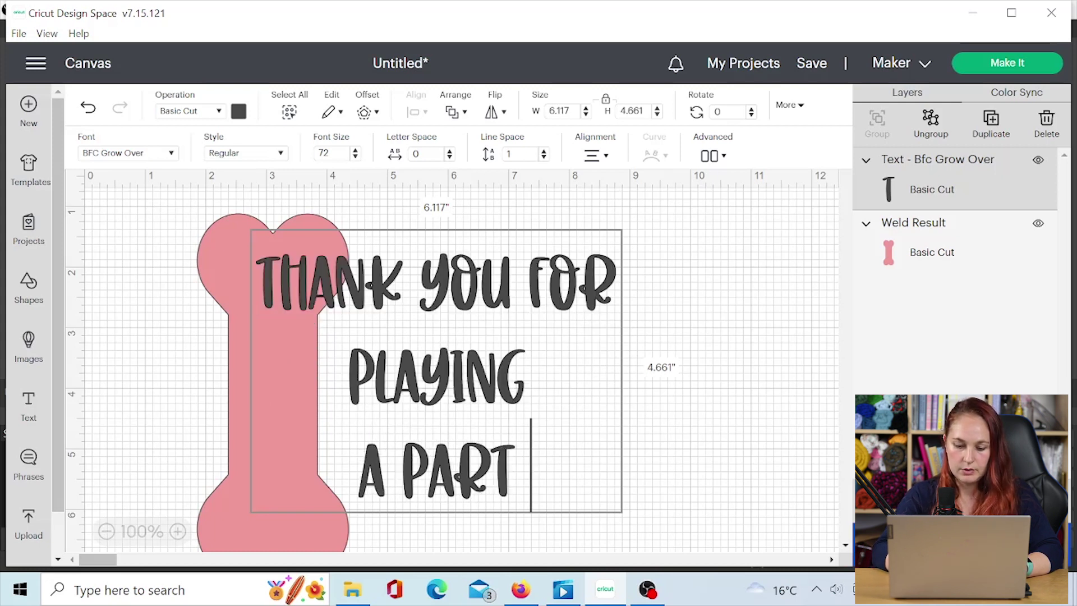
type("IN WHO")
key("Return")
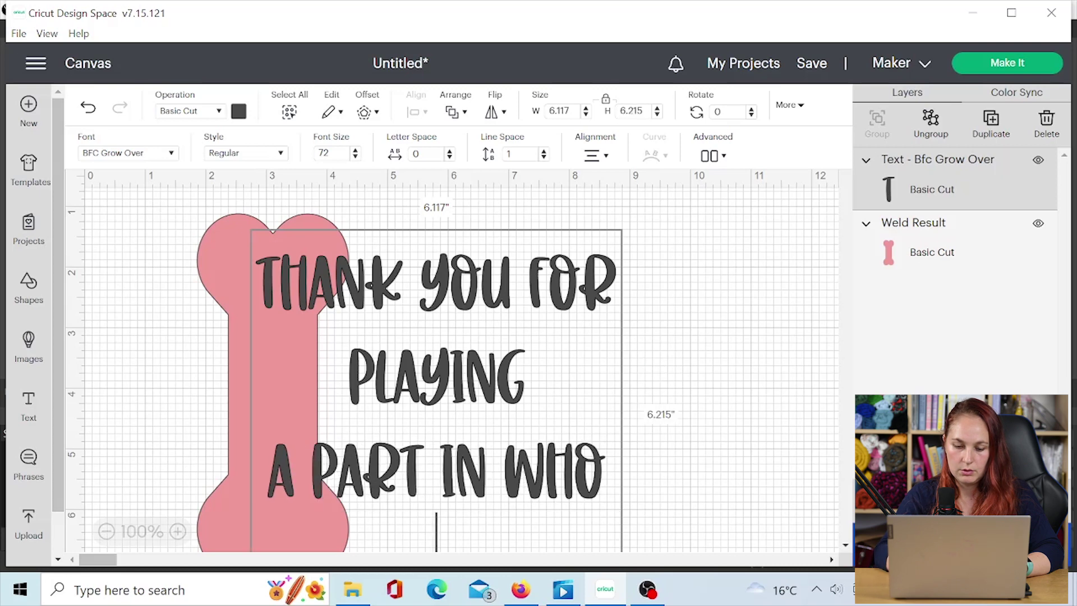
type("I HAVE BECO")
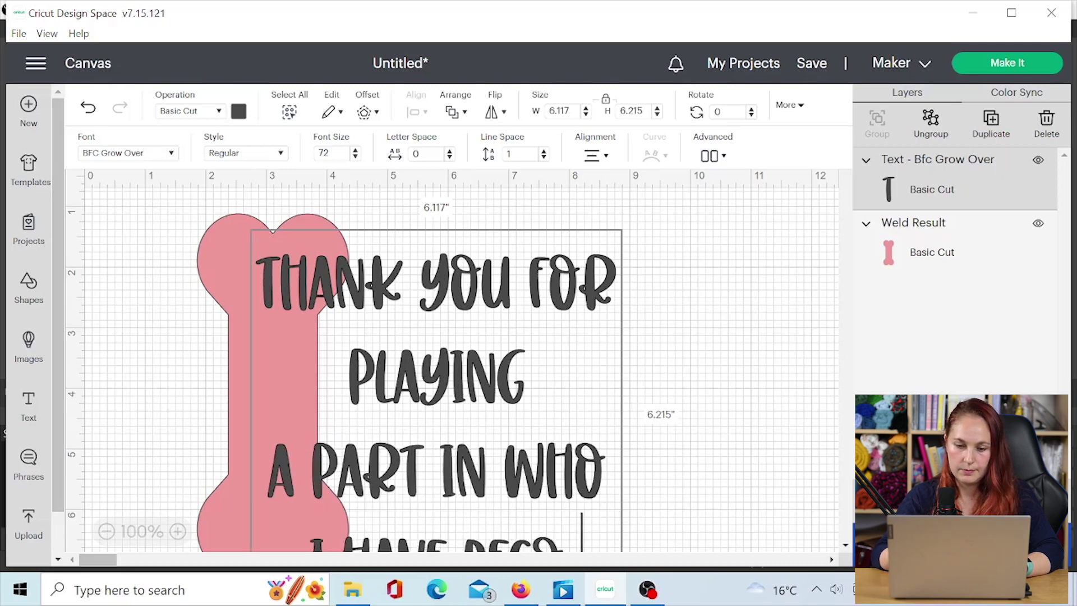
type("ME")
key("Return")
- Scale the note to about 4.1 inches wide and move it onto the top of the tag
left_click(615, 467)
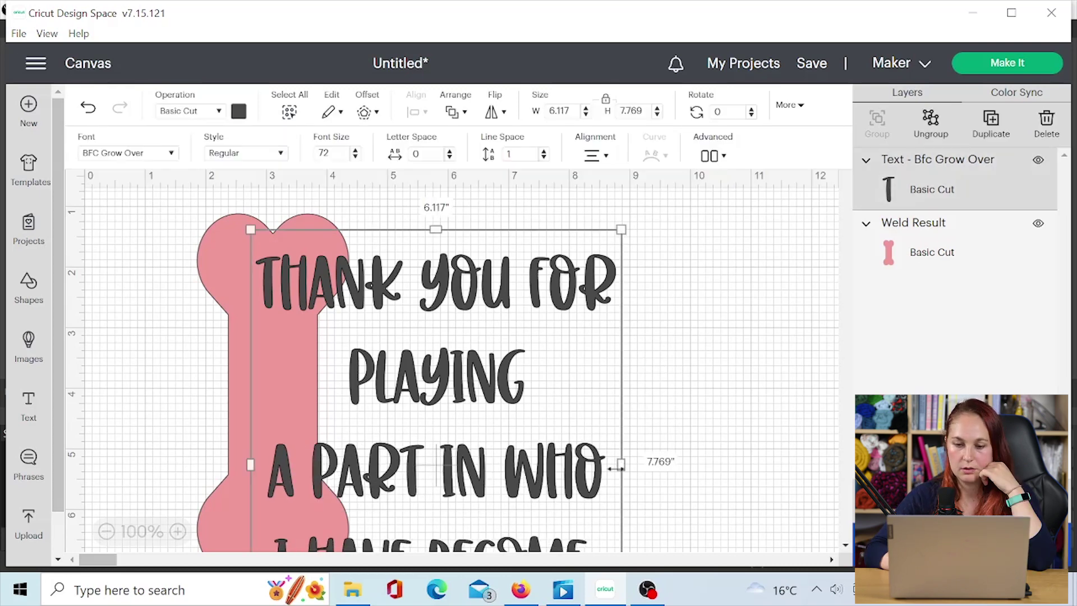
left_click_drag(622, 467, 820, 438)
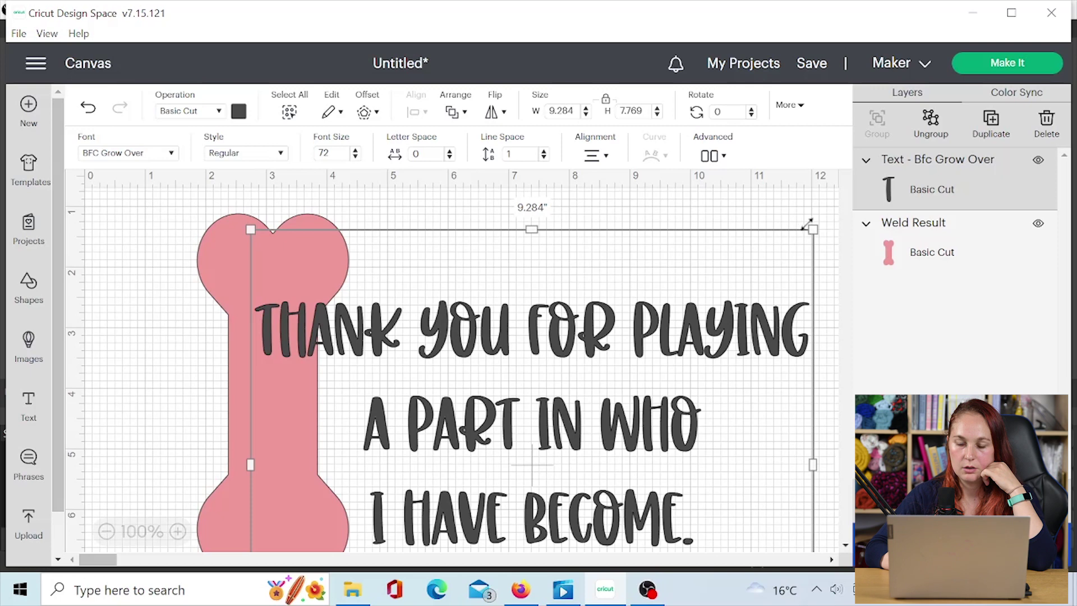
left_click_drag(814, 224, 539, 459)
left_click_drag(426, 480, 303, 297)
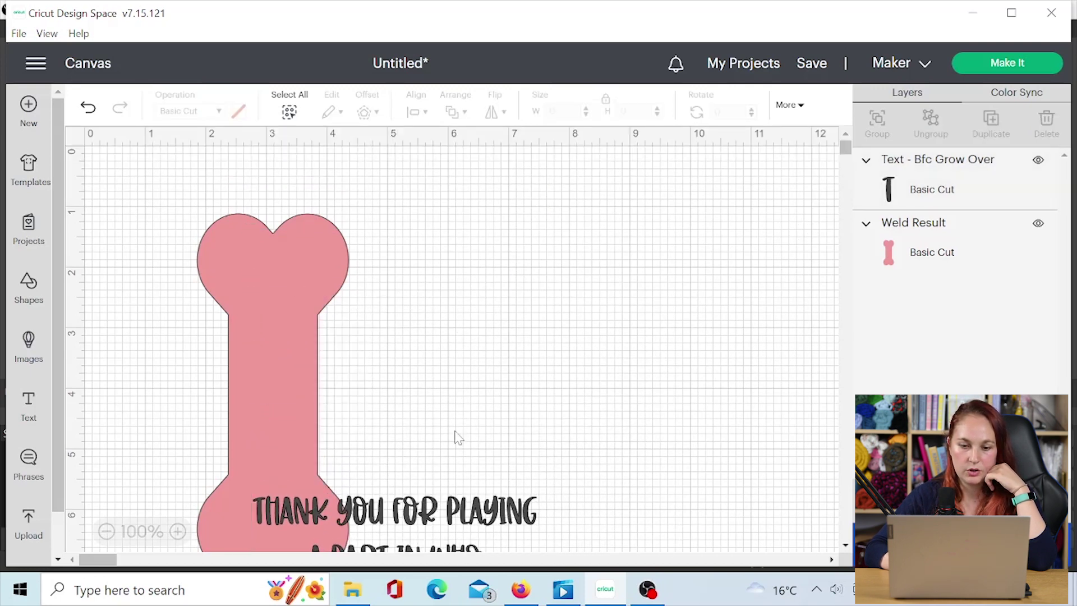
left_click_drag(424, 526, 315, 276)
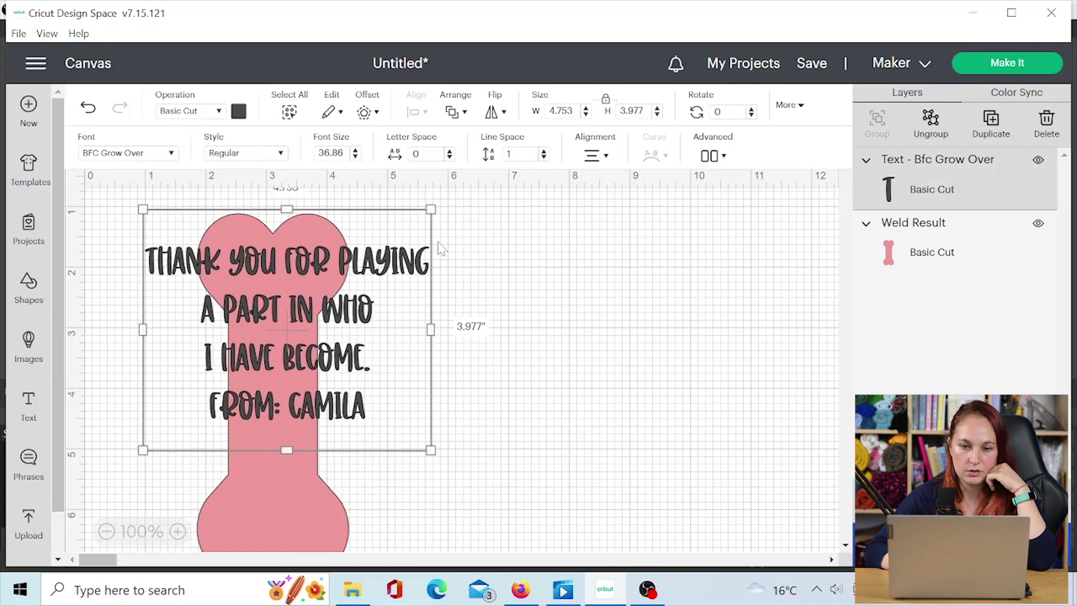
left_click_drag(430, 208, 396, 286)
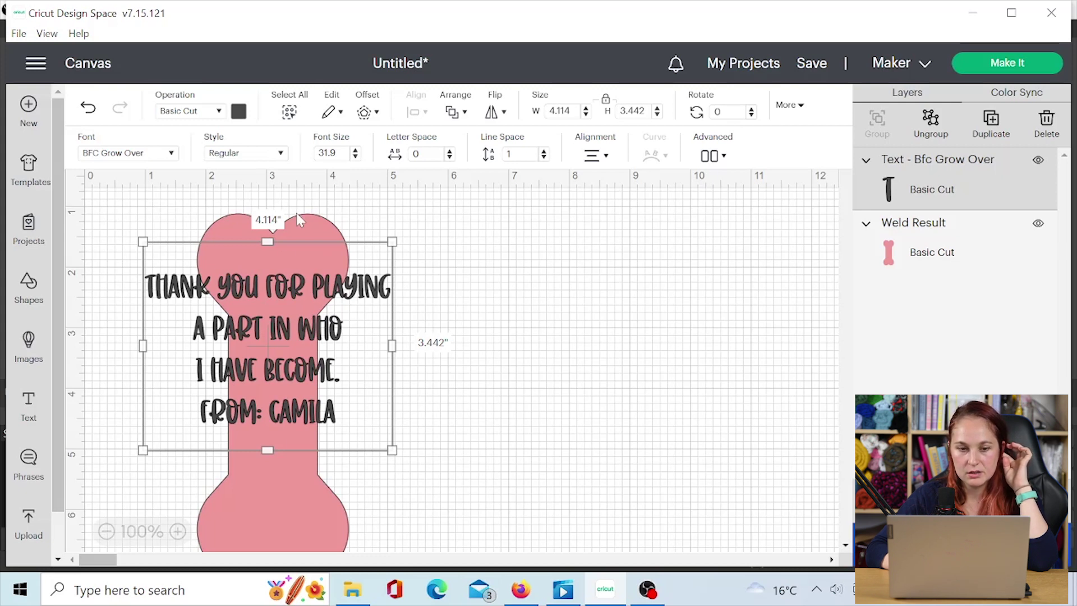
- Switch the note to Writing style, shrink it to 2.139" inside the top heart, and attach it
left_click(280, 155)
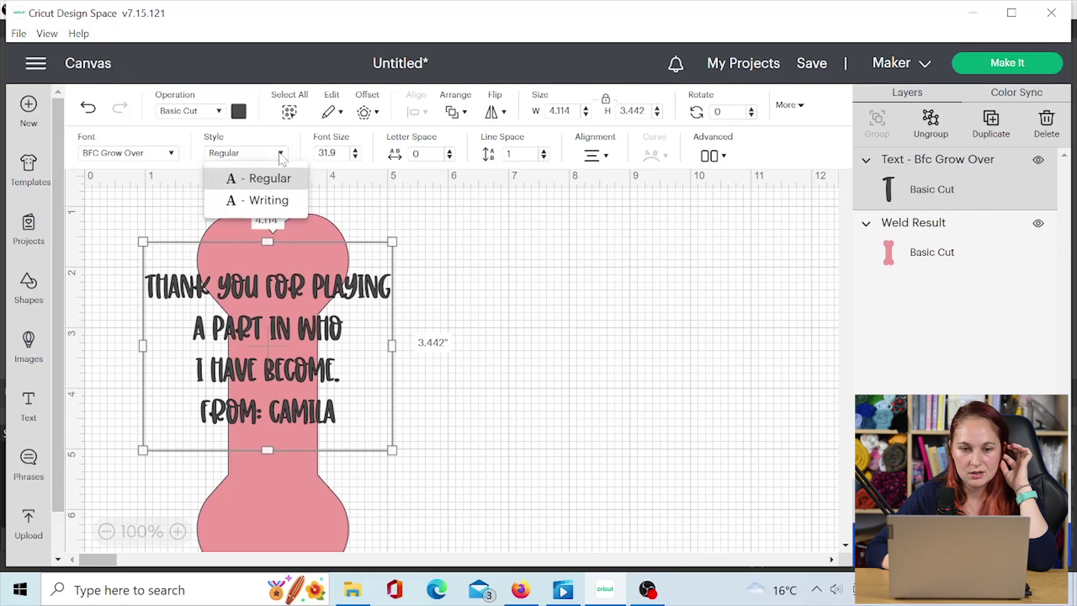
left_click(269, 201)
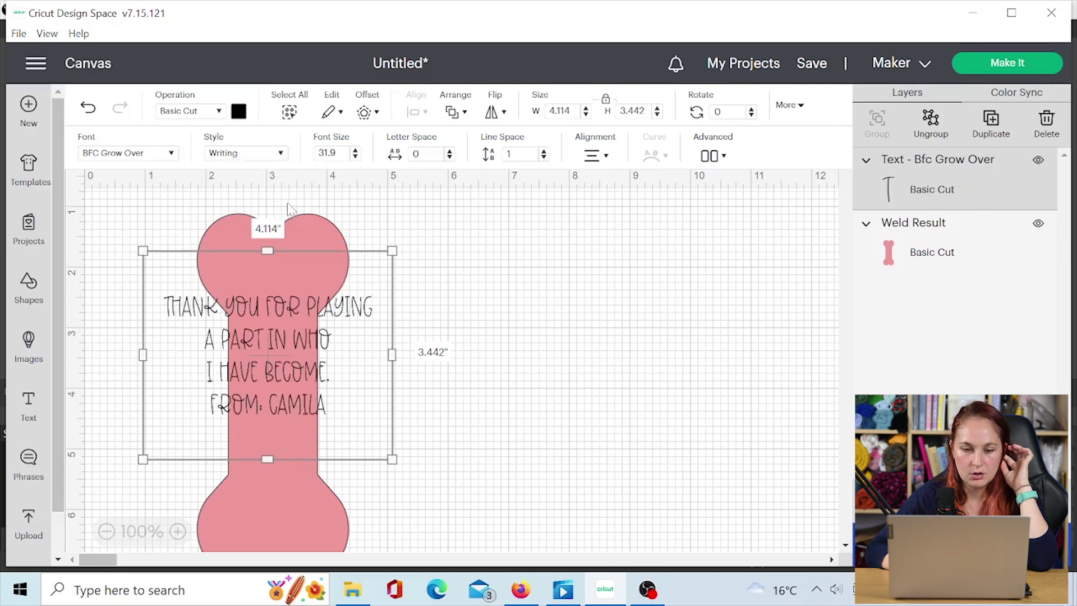
left_click_drag(392, 459, 329, 322)
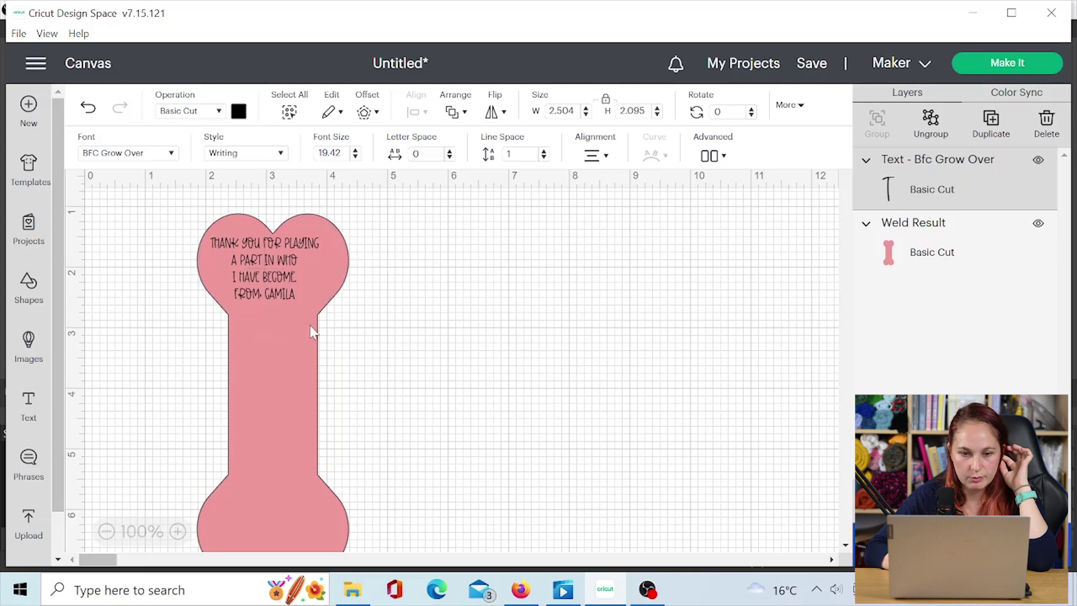
left_click(308, 276)
left_click_drag(308, 276, 315, 283)
left_click(392, 306)
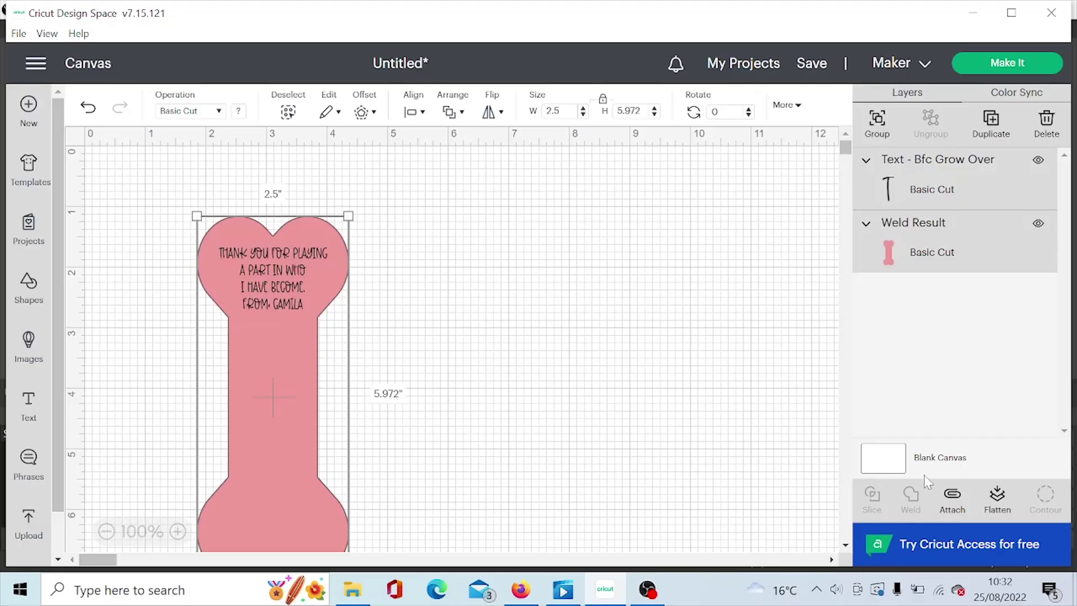
left_click(953, 495)
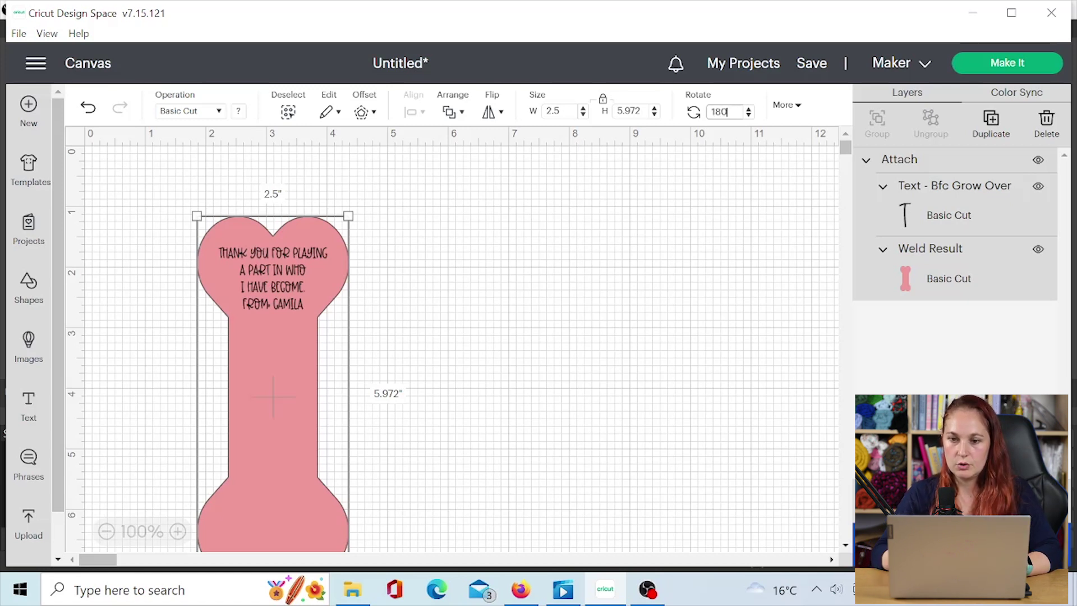
- Rotate the design 180° and add small pasted 'Handmade by' text inside the top heart
key("Return")
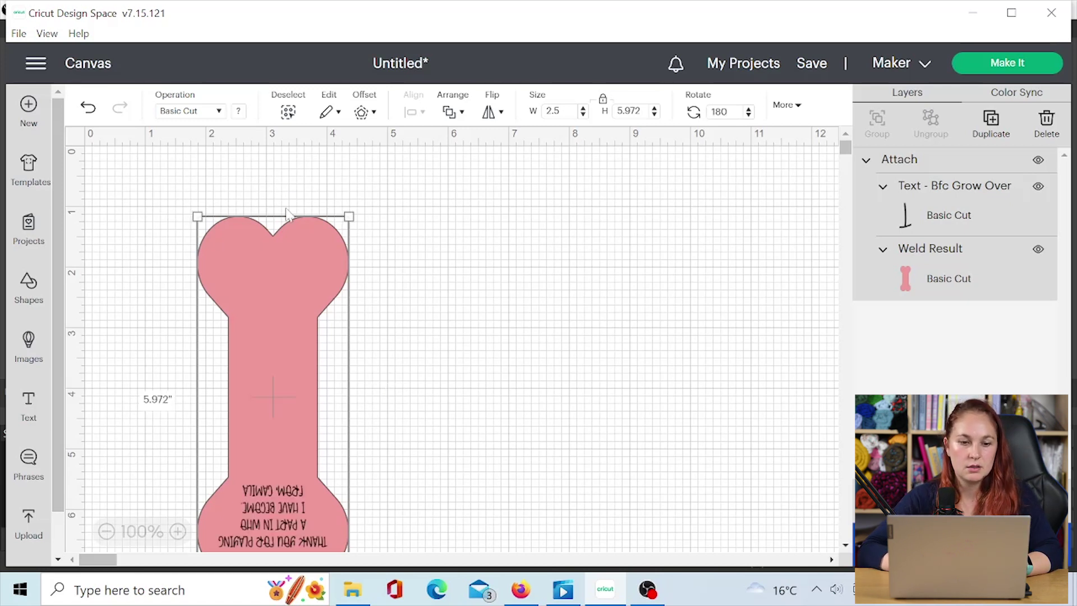
left_click(142, 256)
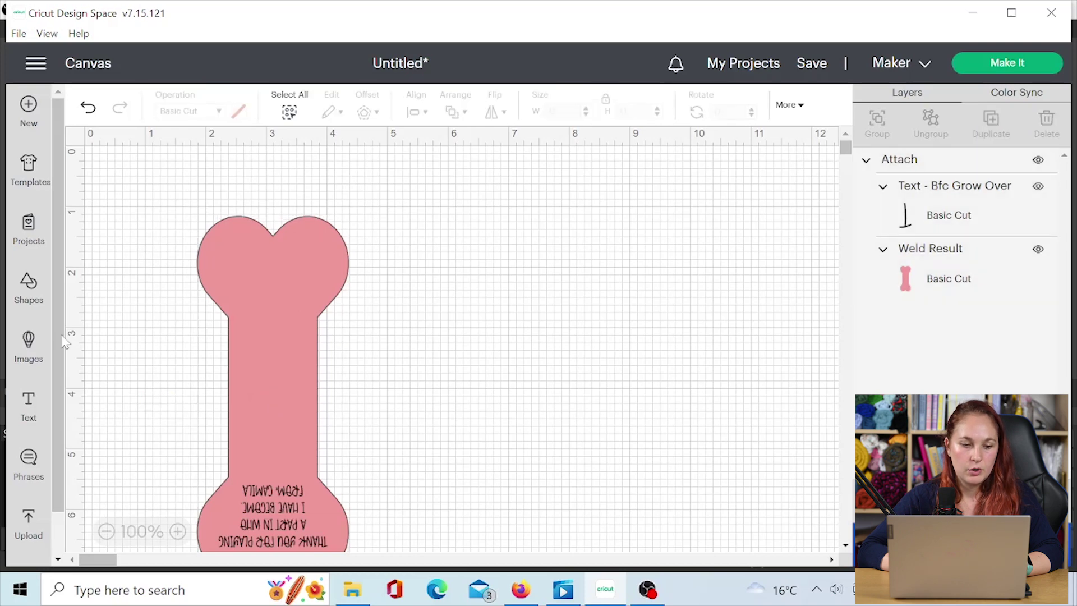
left_click(32, 400)
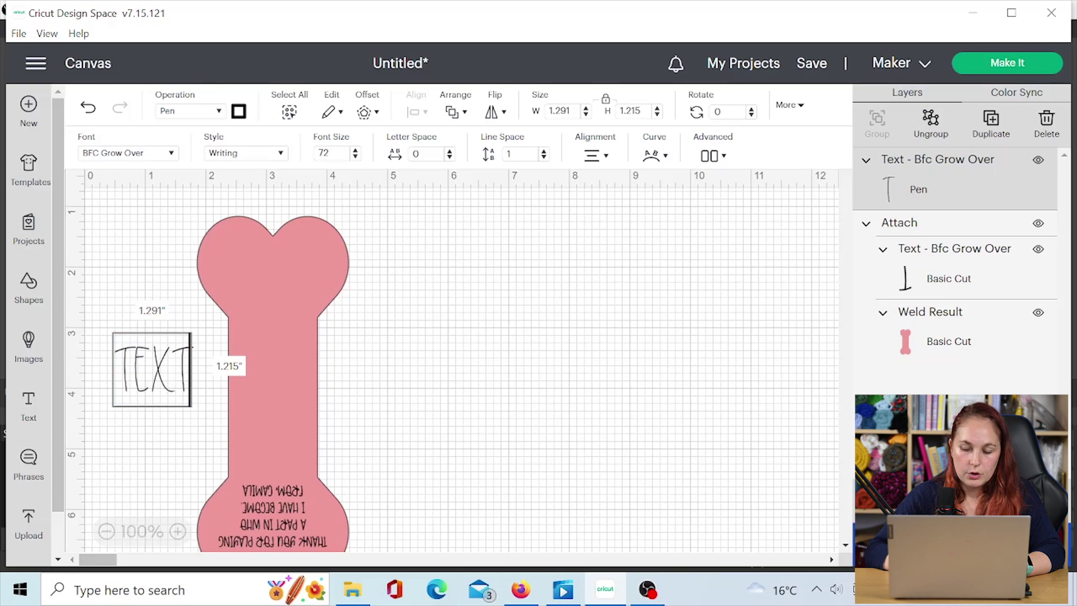
key("BackSpace")
key("BackSpace")
key("BackSpace")
key("BackSpace")
type("HANDMADE BY B.SILVA")
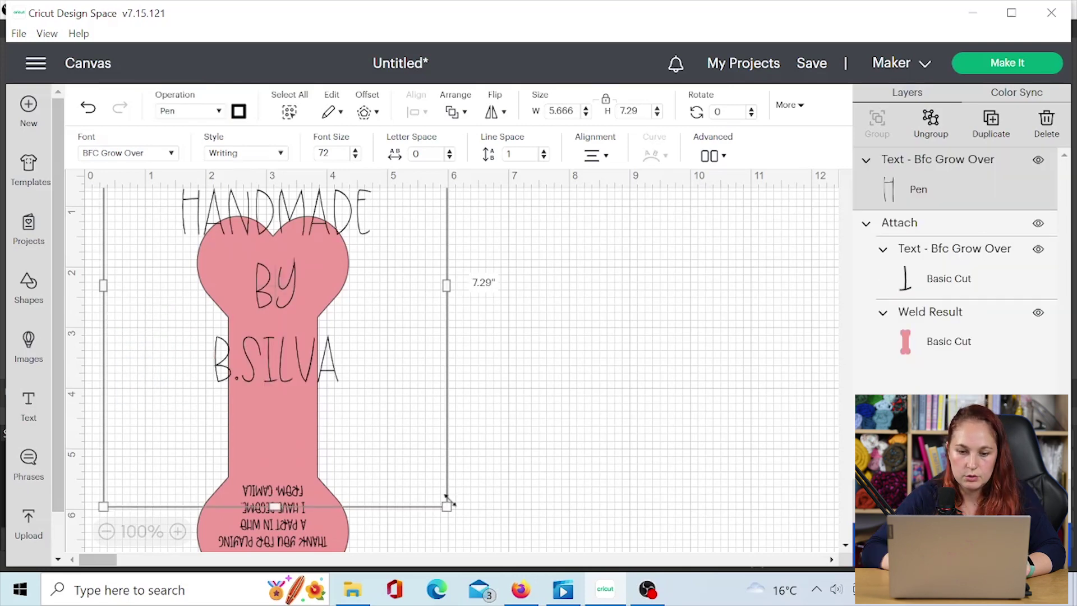
left_click_drag(418, 475, 283, 328)
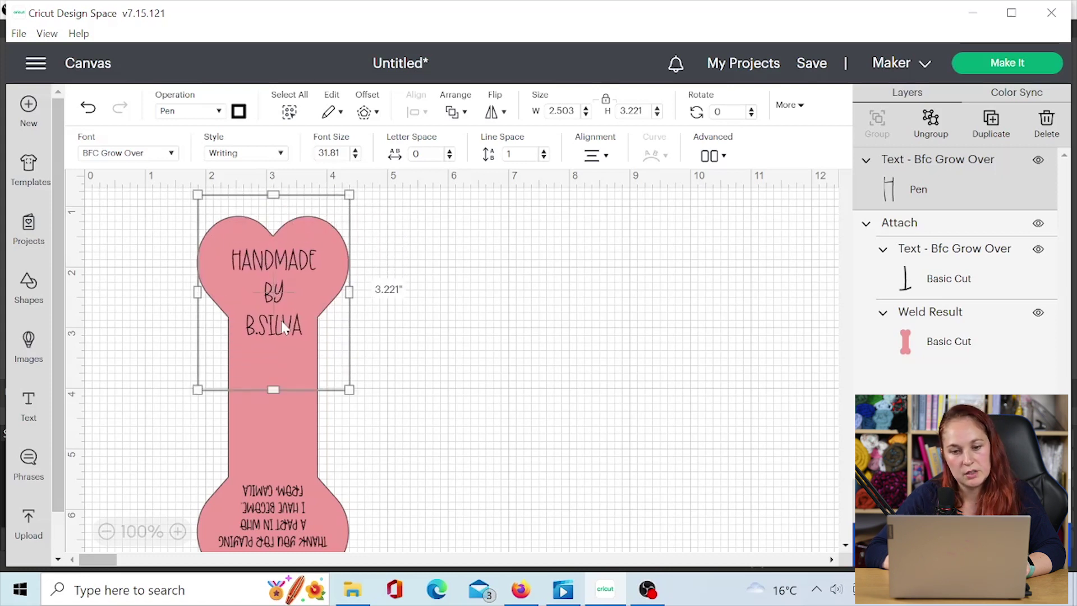
left_click_drag(343, 386, 183, 293)
- Select the tag with both texts and attach them into one design
left_click(334, 323)
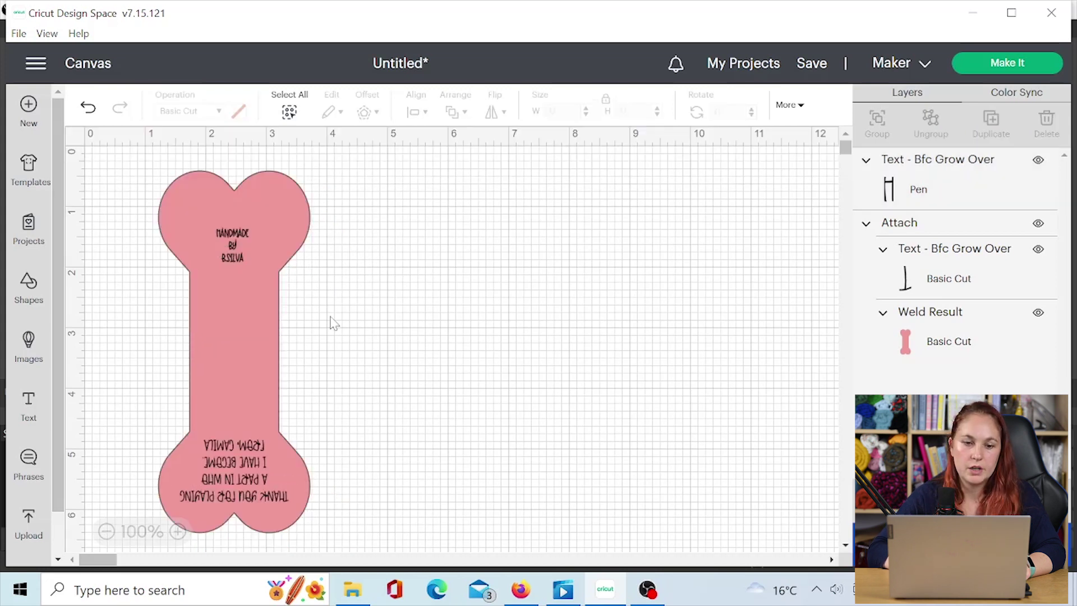
left_click_drag(313, 336, 168, 163)
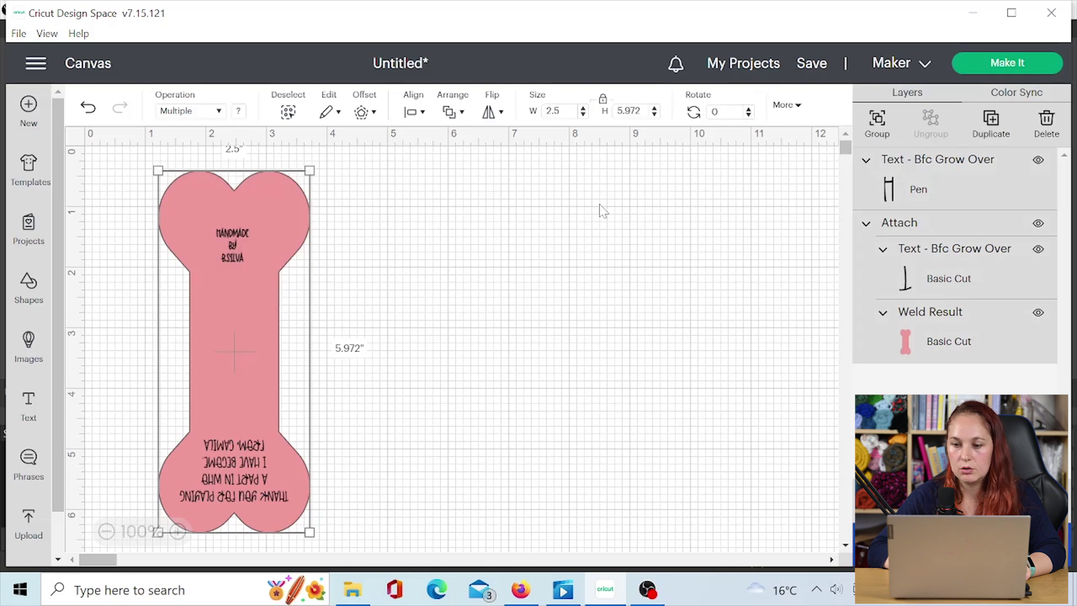
left_click(957, 499)
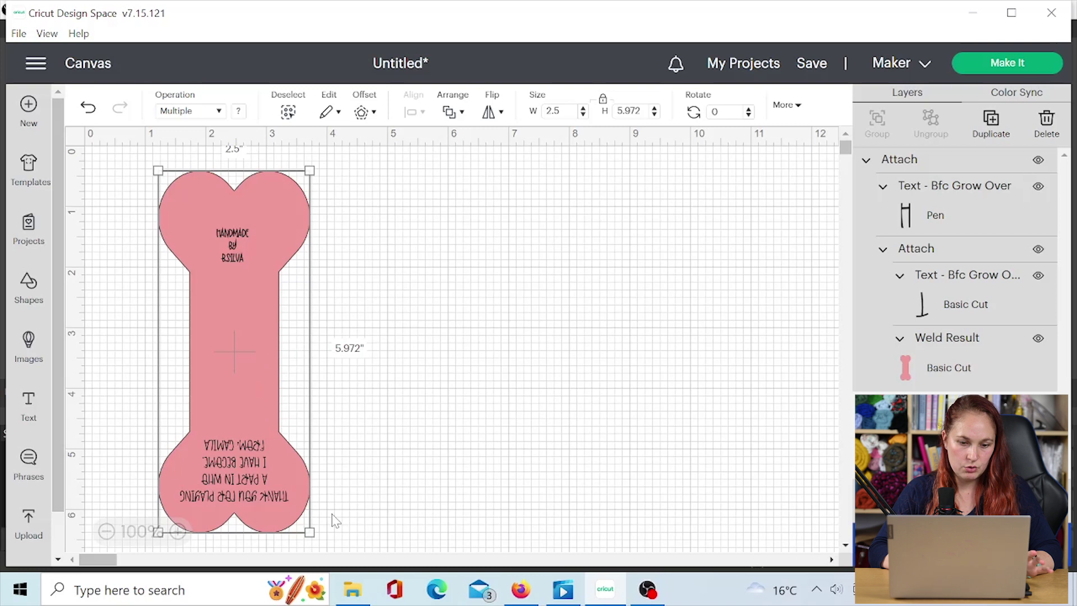
- Scale the tag to 2.285 × 5.458 inches and move it to the canvas top-left
left_click_drag(309, 532, 279, 500)
left_click_drag(238, 385, 166, 362)
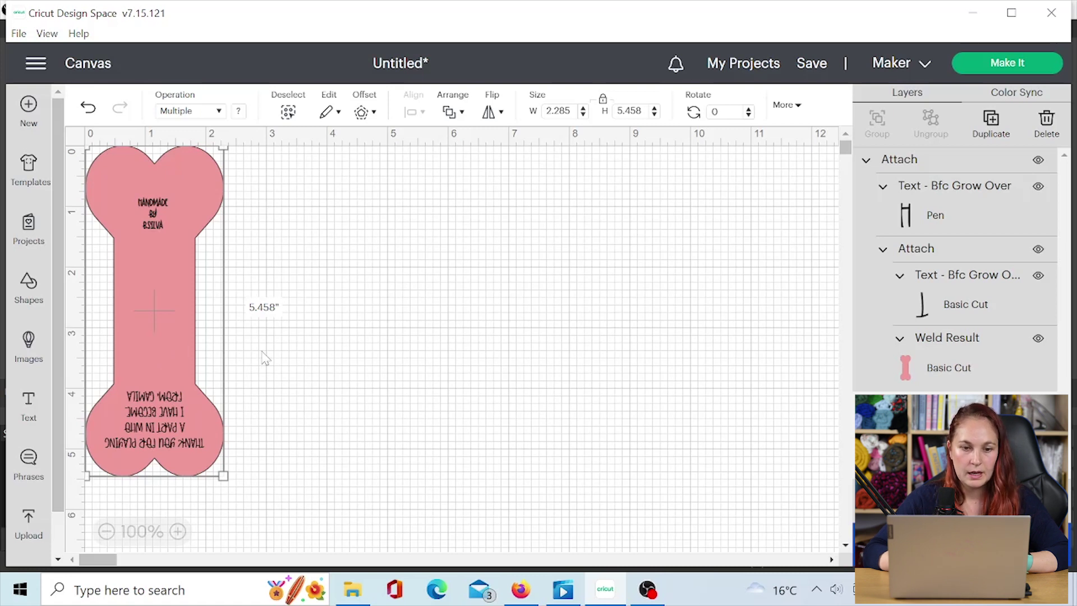
right_click(165, 310)
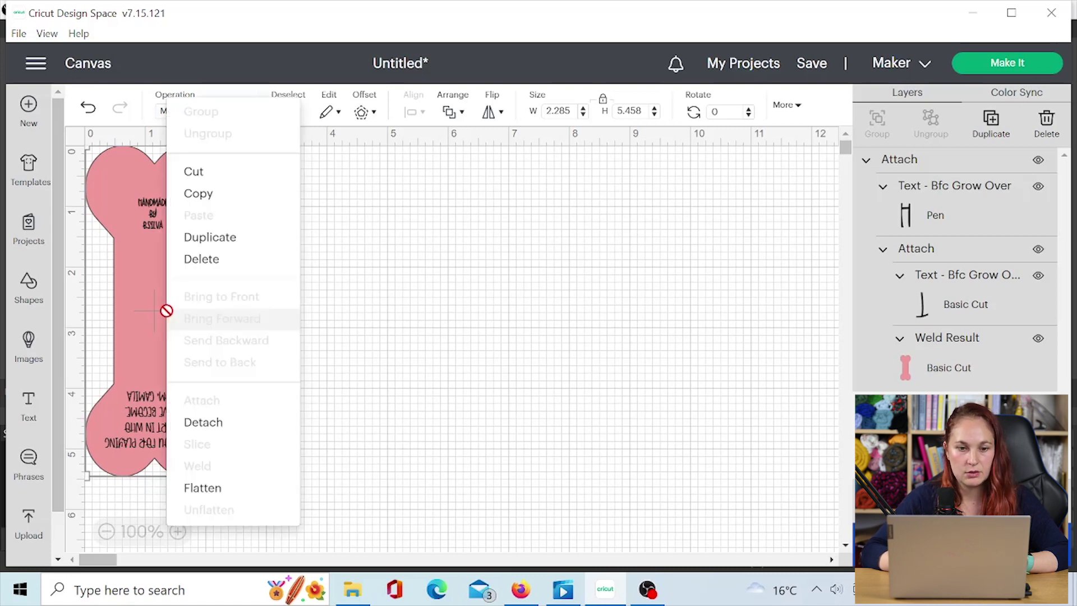
- Duplicate the tag, then duplicate the selected tags twice more to make multiple copies
left_click(223, 237)
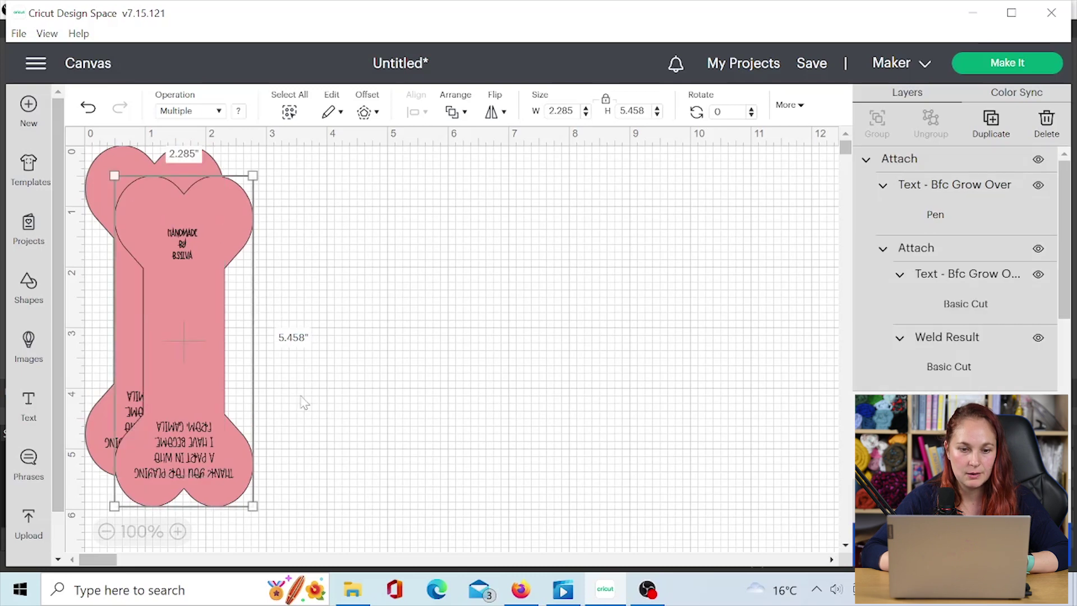
left_click_drag(281, 399, 101, 281)
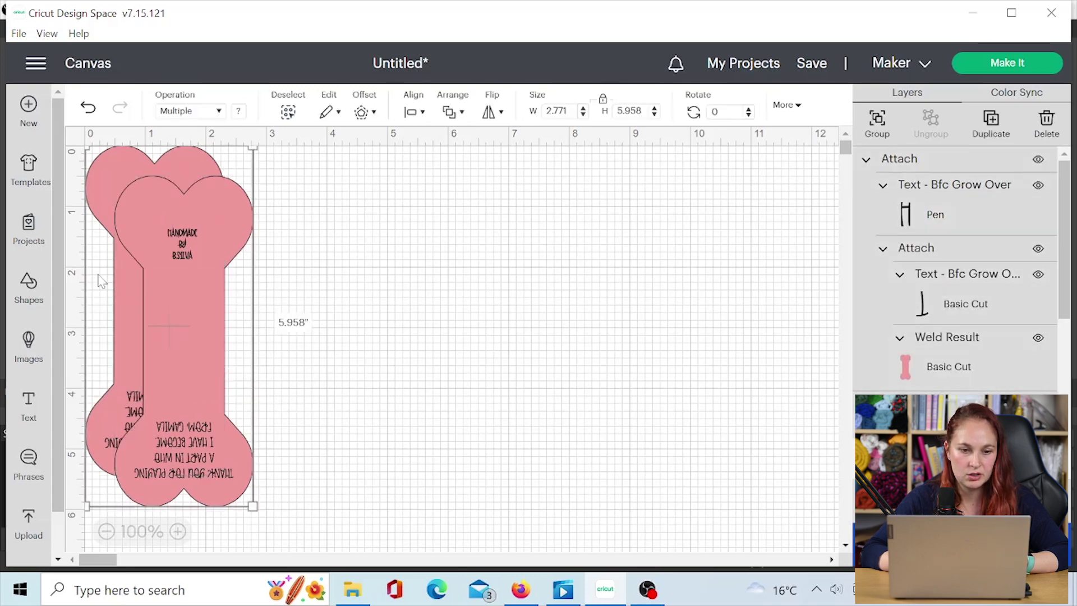
right_click(183, 310)
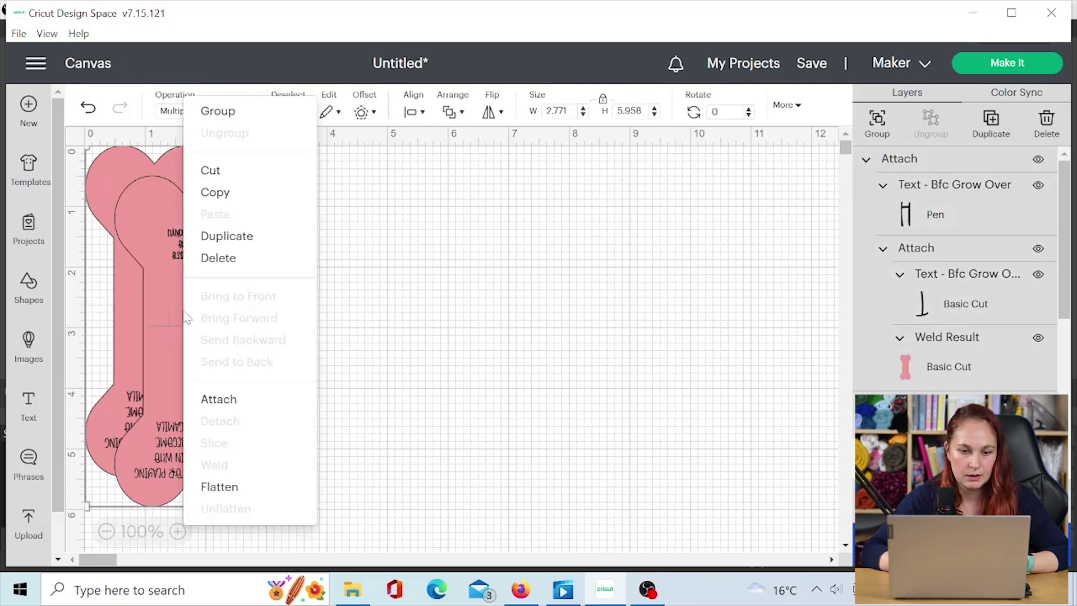
left_click(241, 239)
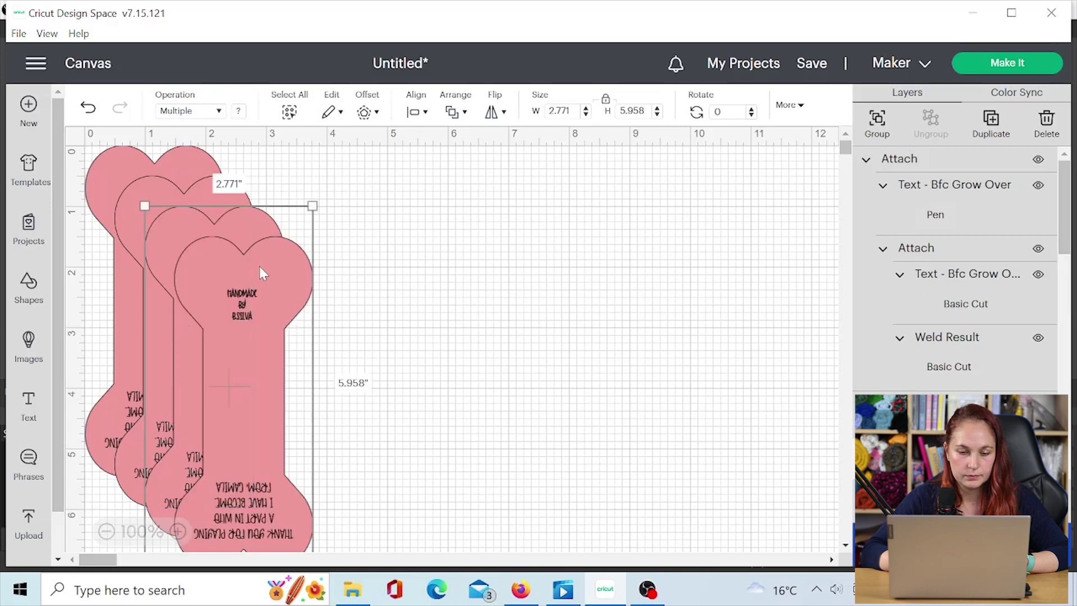
right_click(327, 280)
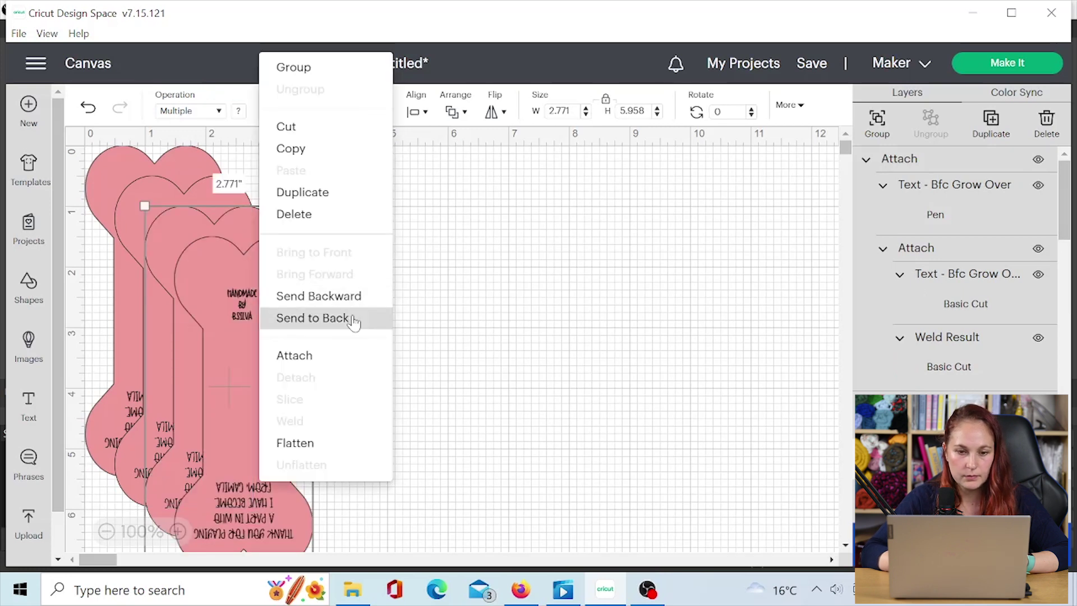
left_click(345, 192)
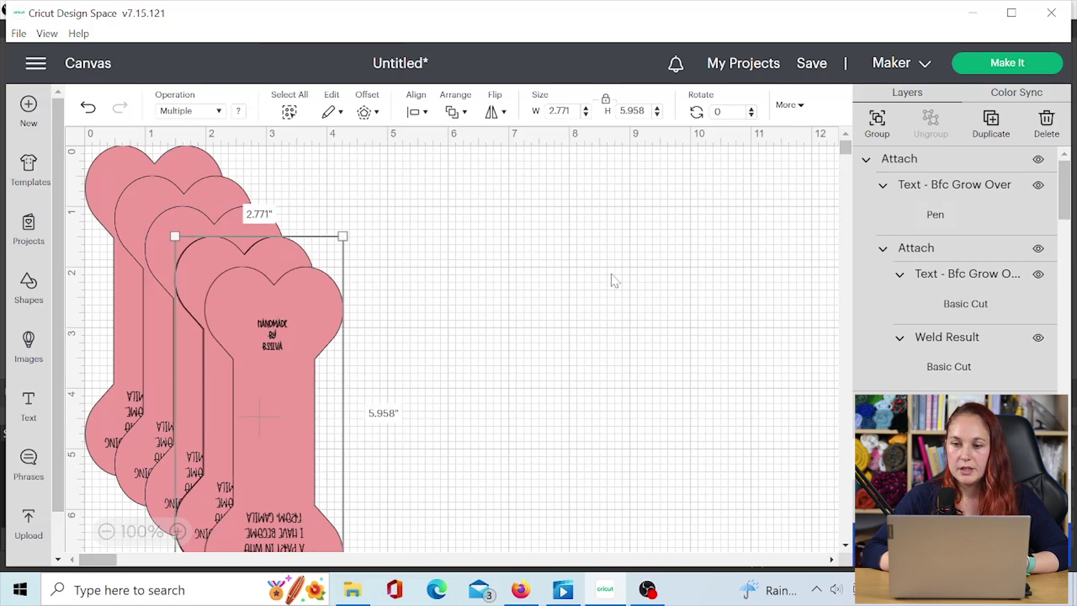
- Send the tags to a 12 in x 12 in mat and move the fourth tag below the third
left_click(985, 65)
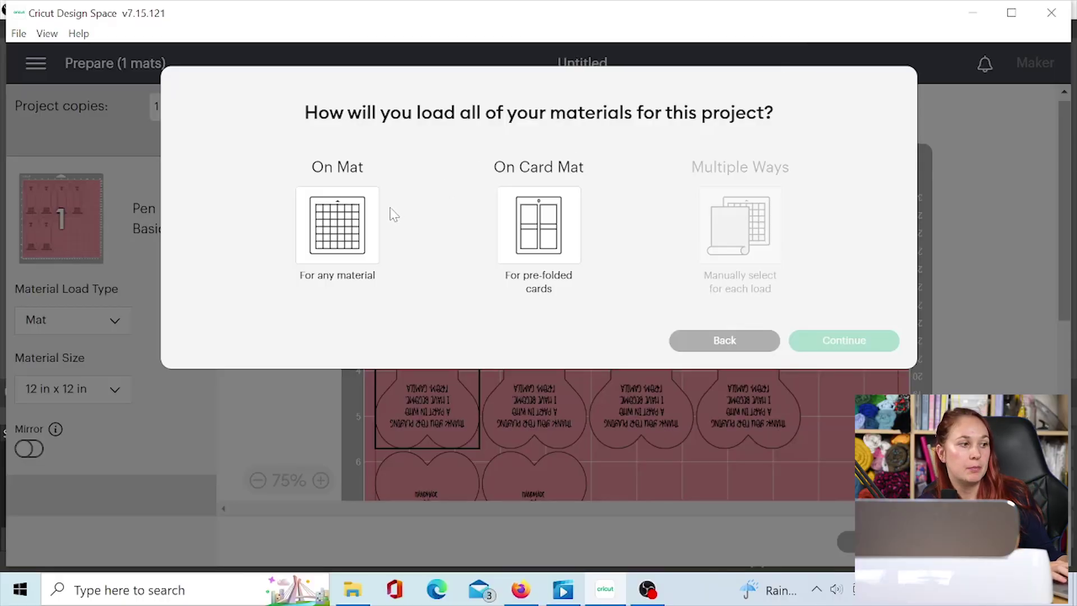
left_click(371, 224)
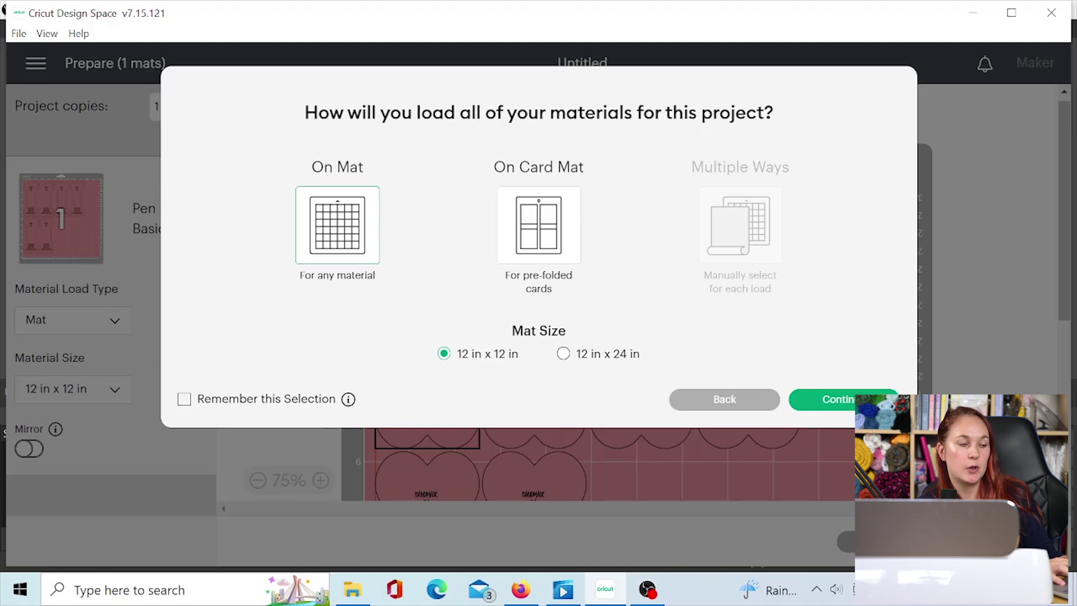
left_click(869, 399)
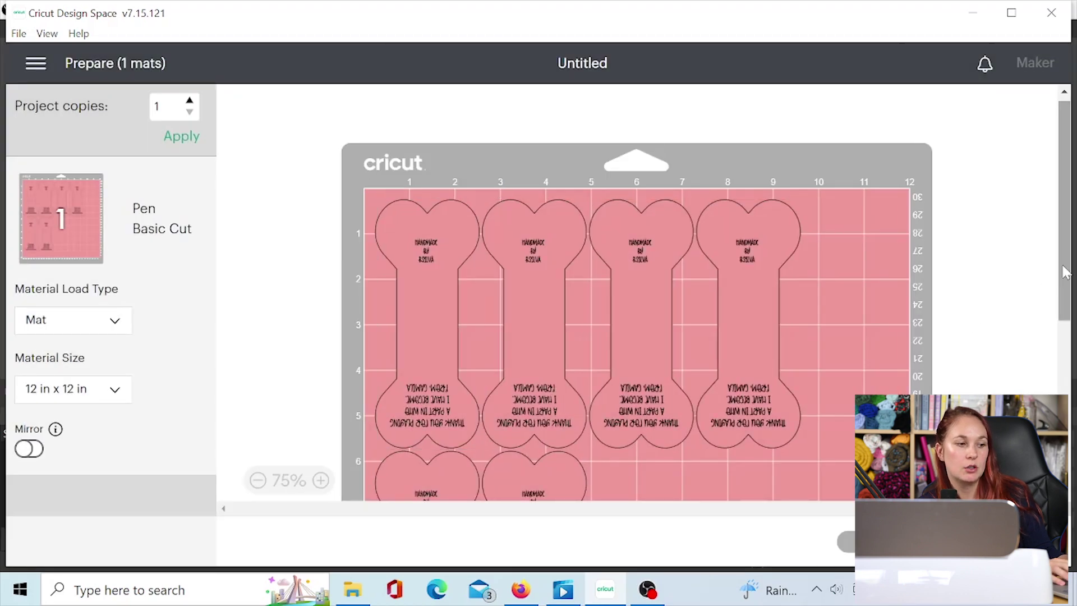
scroll(1072, 271, "down", 3)
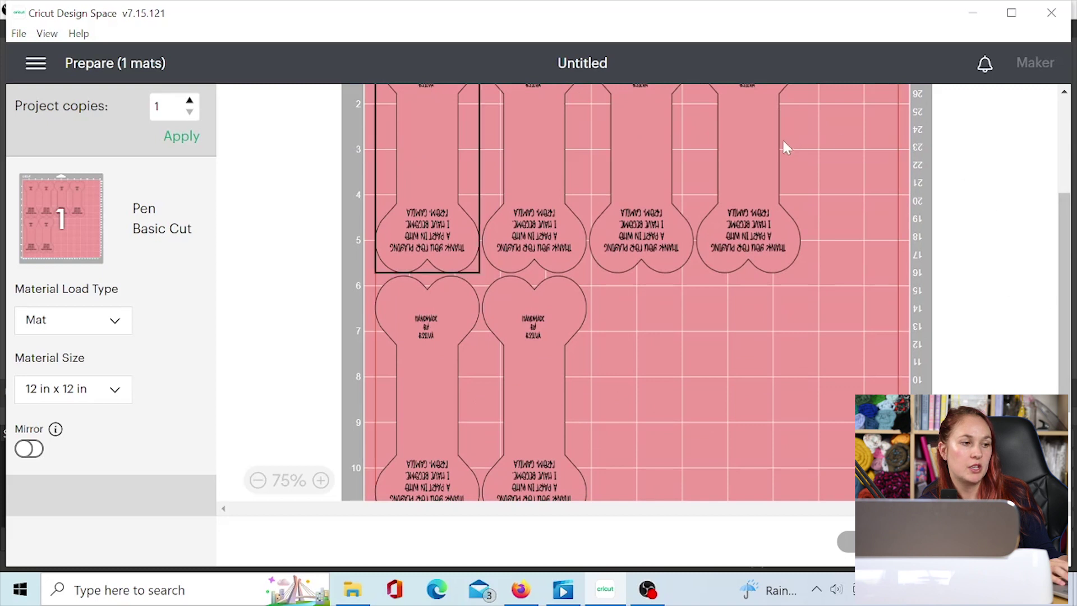
left_click_drag(765, 152, 646, 395)
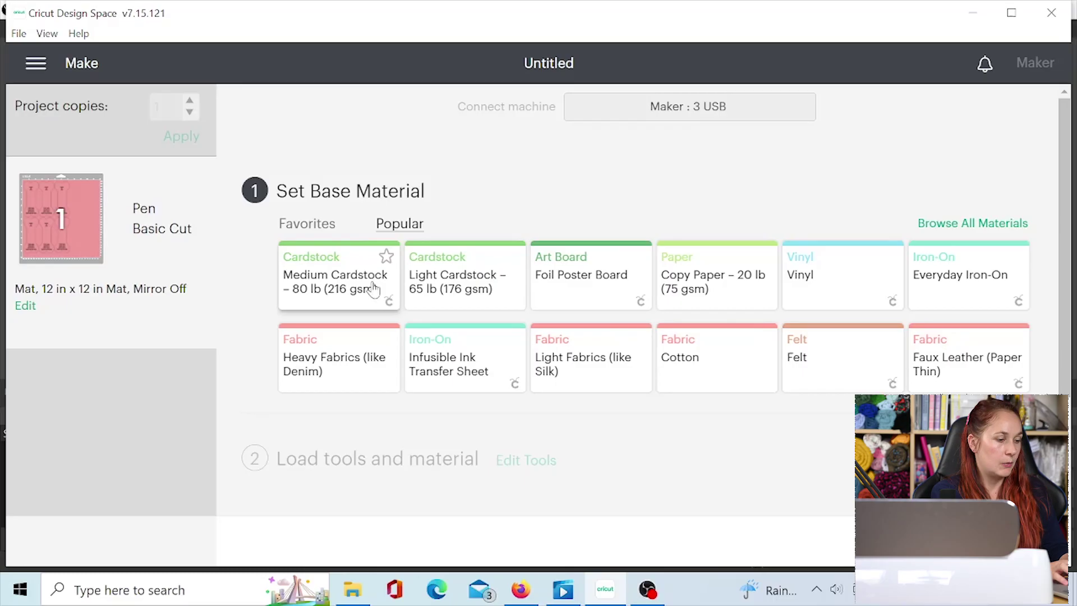
- Choose Medium Cardstock – 80 lb (216 gsm) as the base material with More pressure
left_click(374, 290)
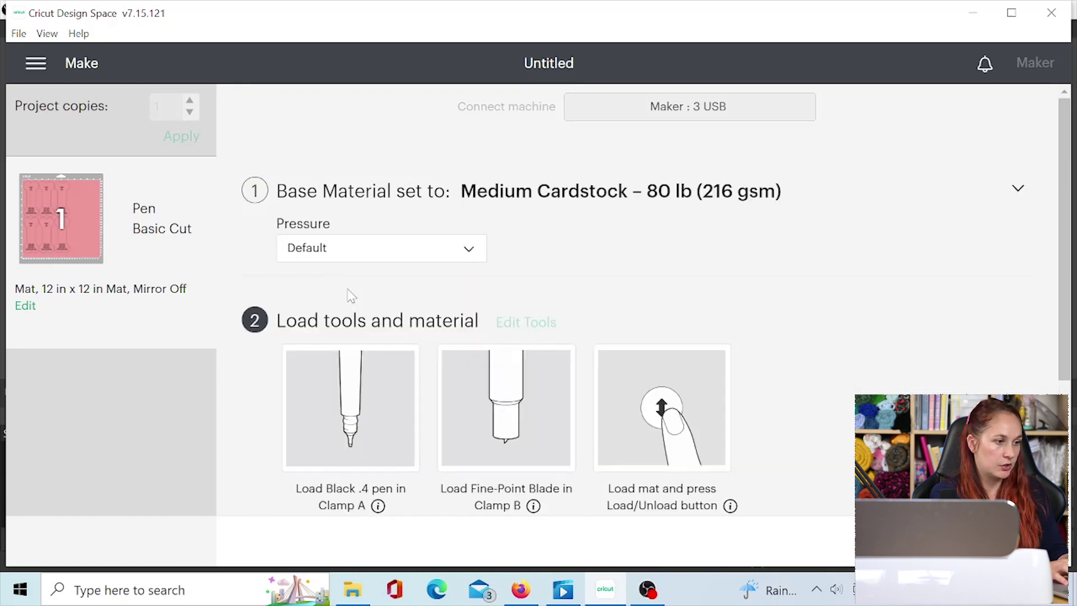
left_click(336, 250)
left_click(332, 279)
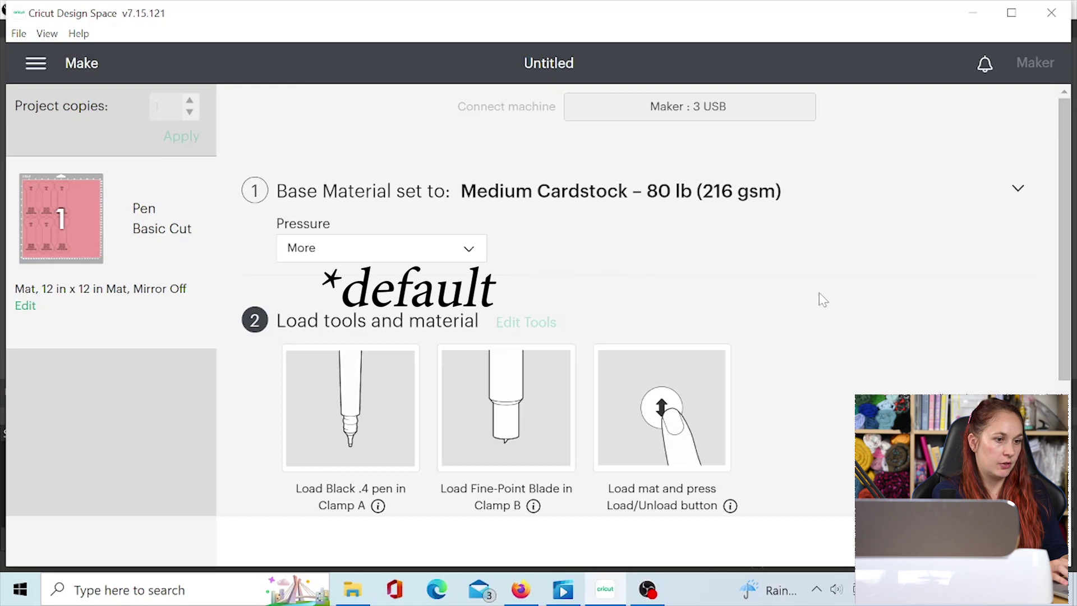